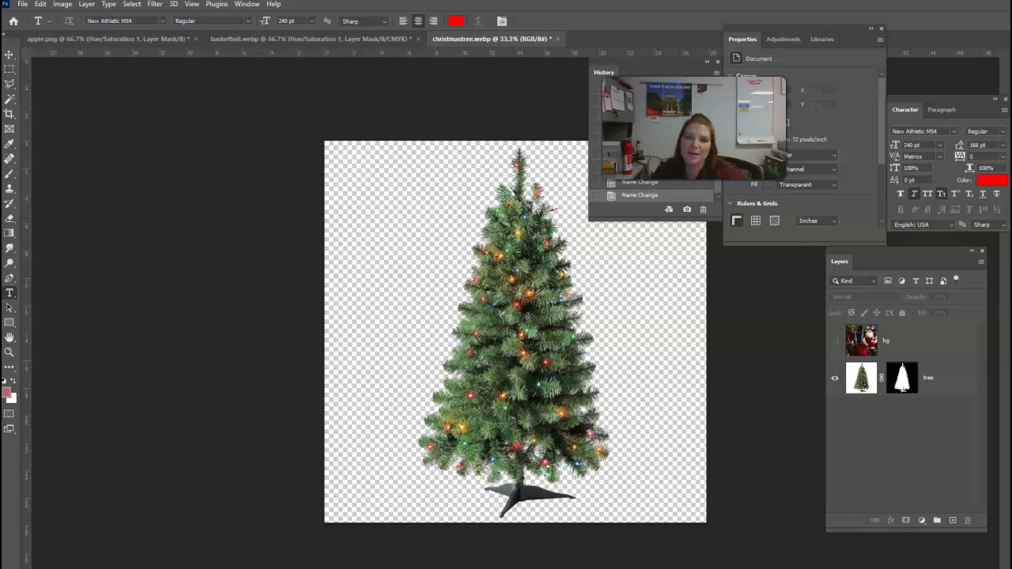
Step: Look over the finished apple and basketball examples, then return to the Christmas tree document
left_click(71, 41)
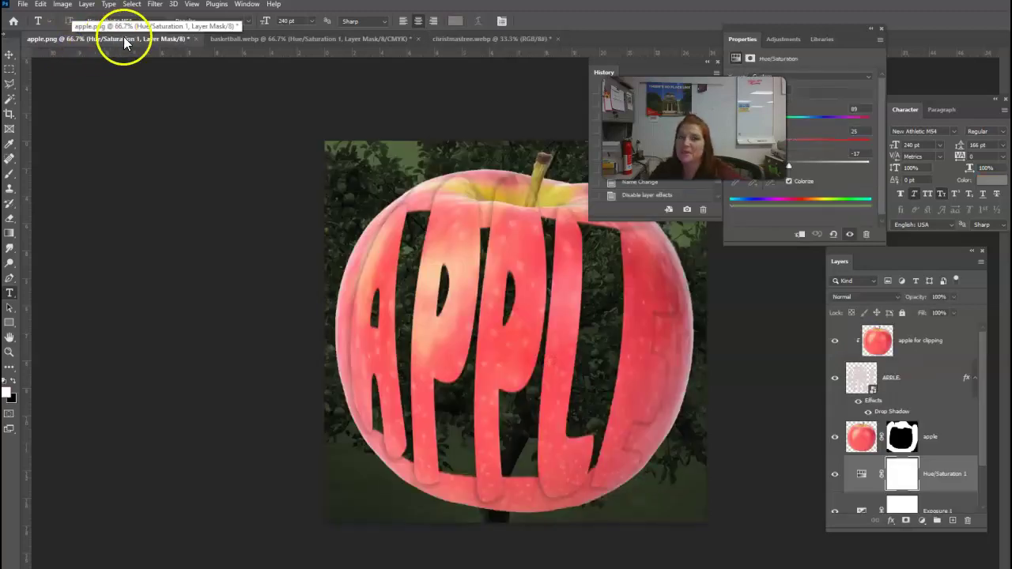
left_click(248, 39)
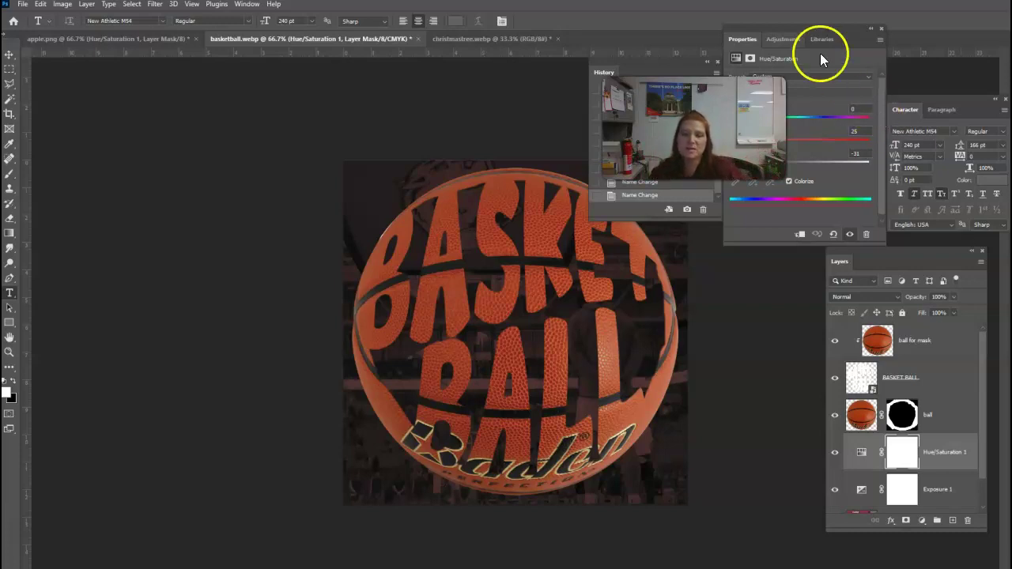
left_click(503, 40)
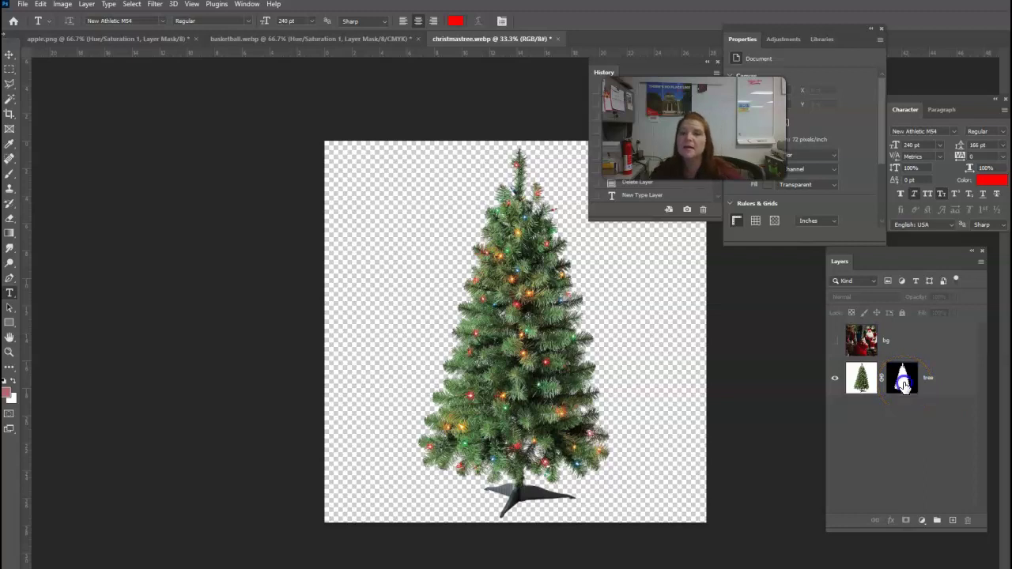
Step: Convert the masked tree layer to a smart object, duplicate it, and move the copy above bg
left_click(902, 383)
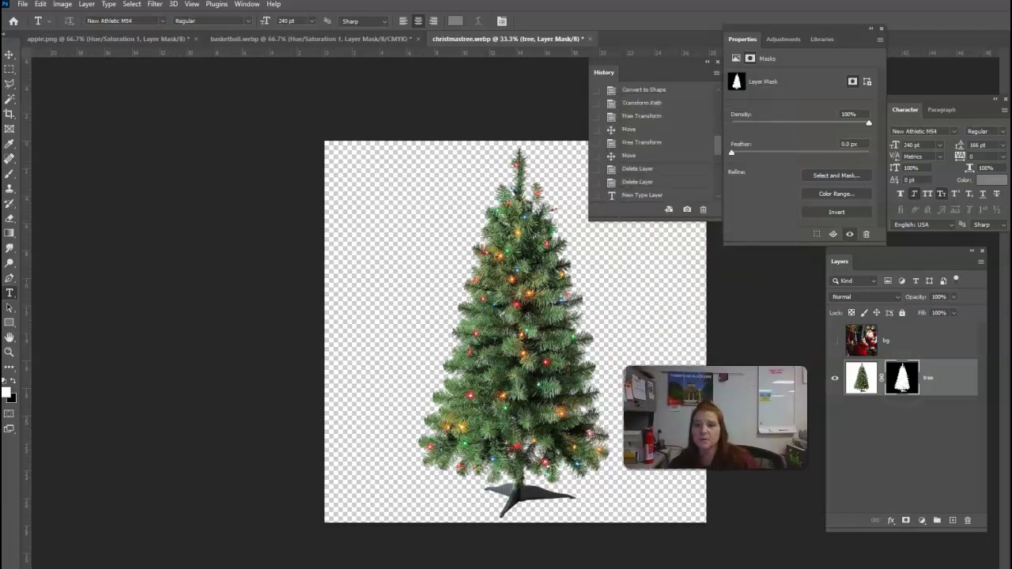
right_click(949, 382)
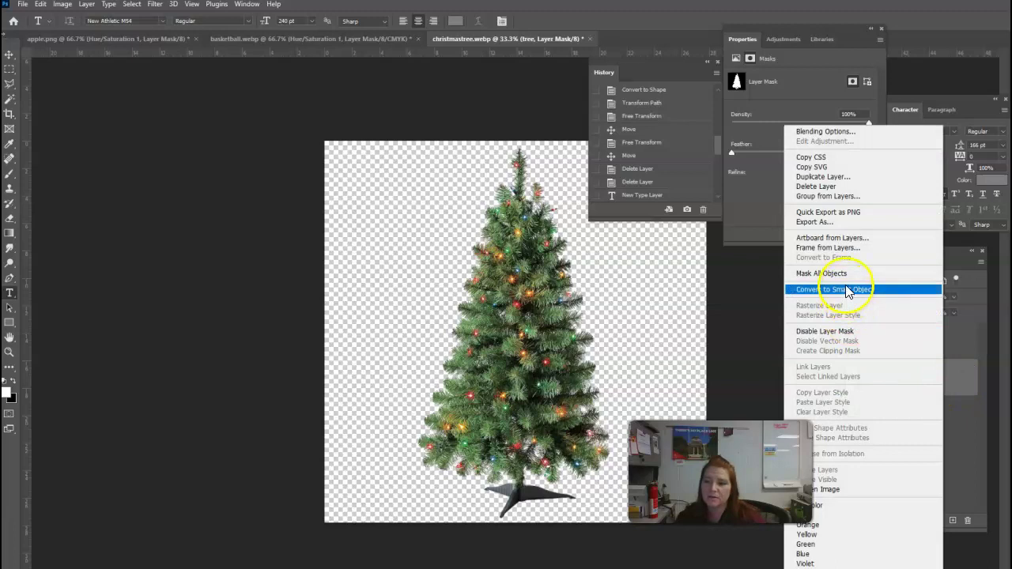
left_click(847, 290)
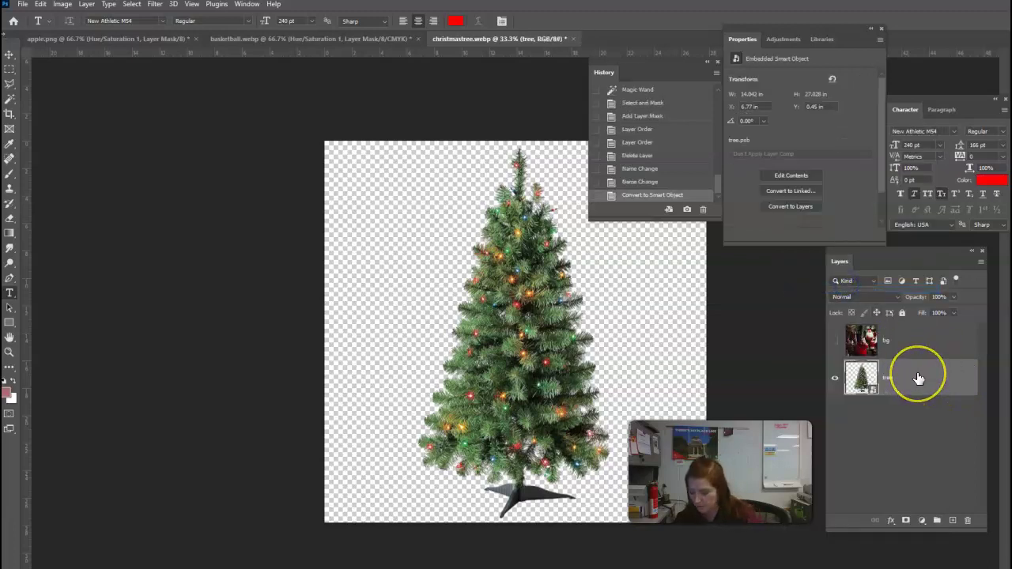
key("ctrl+j")
left_click_drag(917, 379, 917, 335)
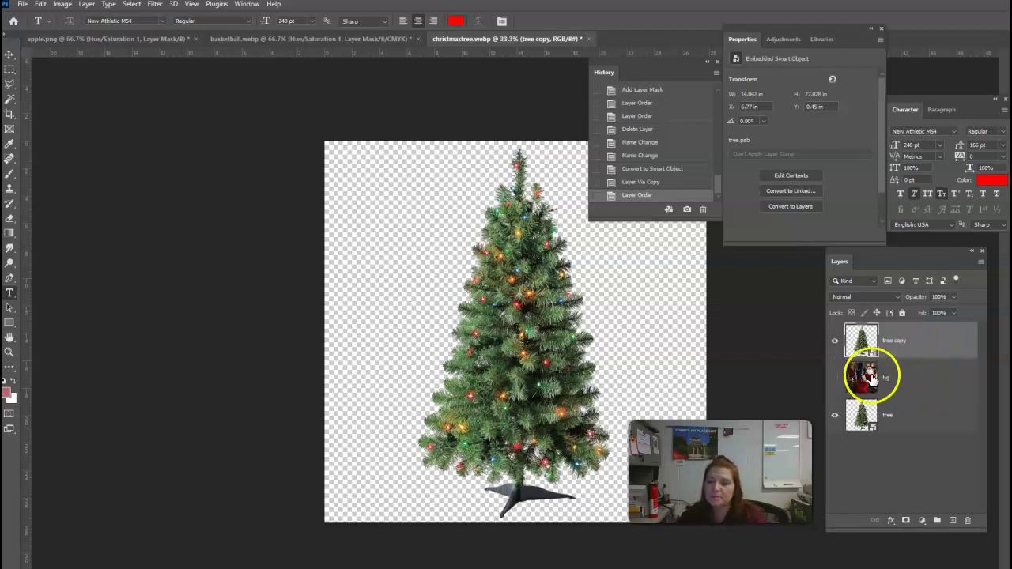
Step: Briefly preview the hidden Santa bg layer, drag it to the bottom of the stack, and select tree
left_click(891, 376)
left_click(833, 379)
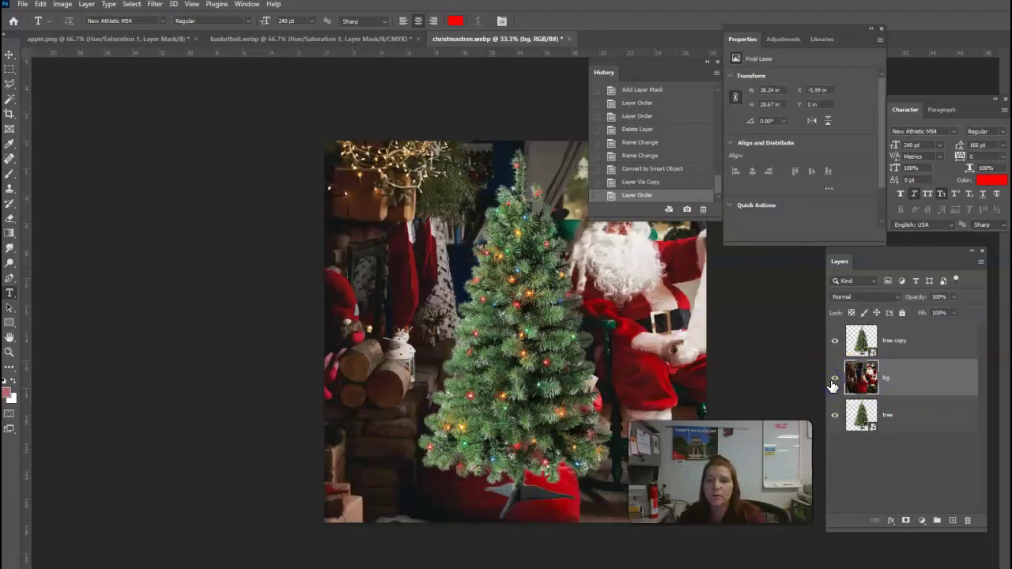
left_click(834, 380)
left_click_drag(901, 388, 935, 441)
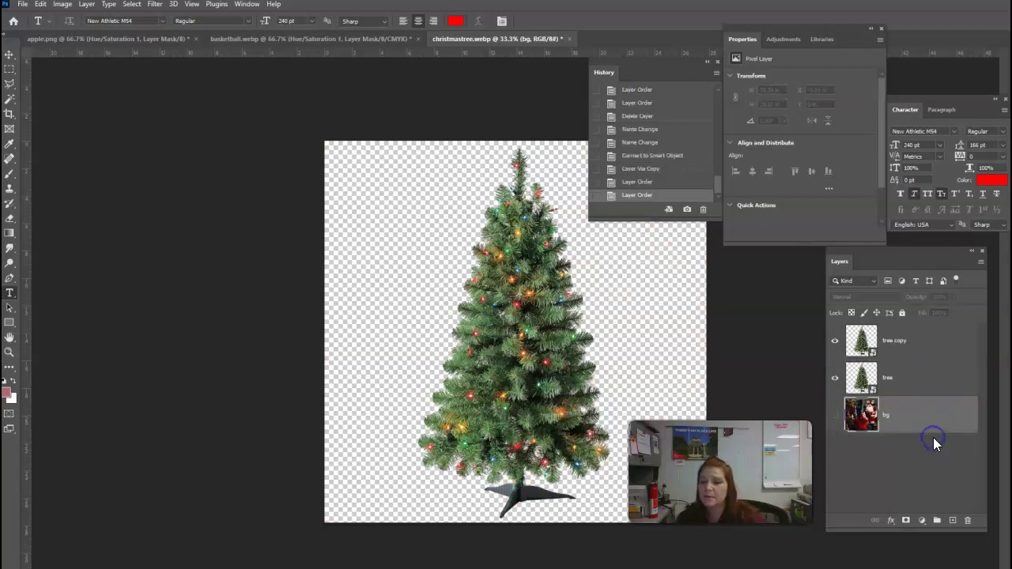
left_click(921, 376)
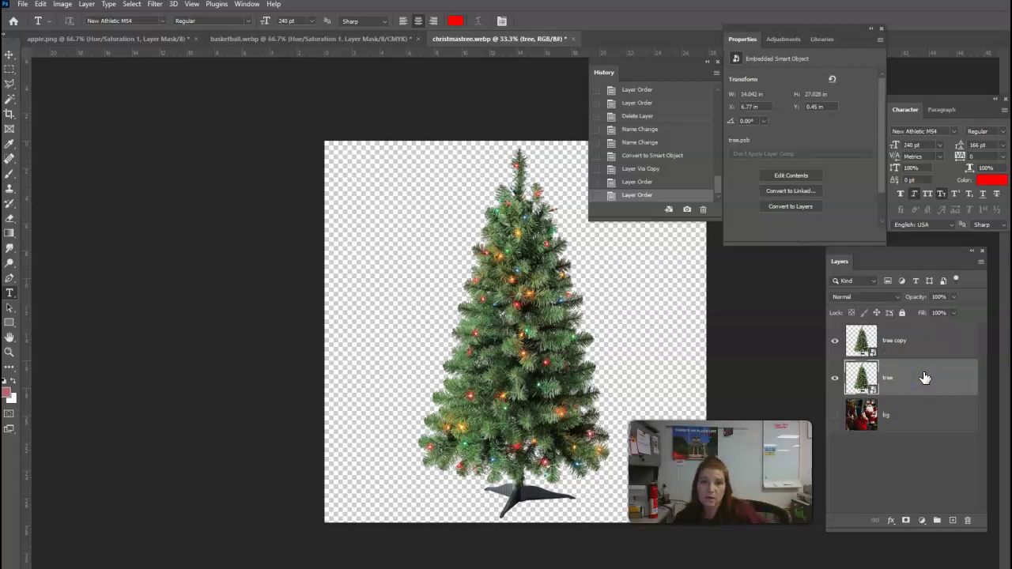
left_click(199, 318)
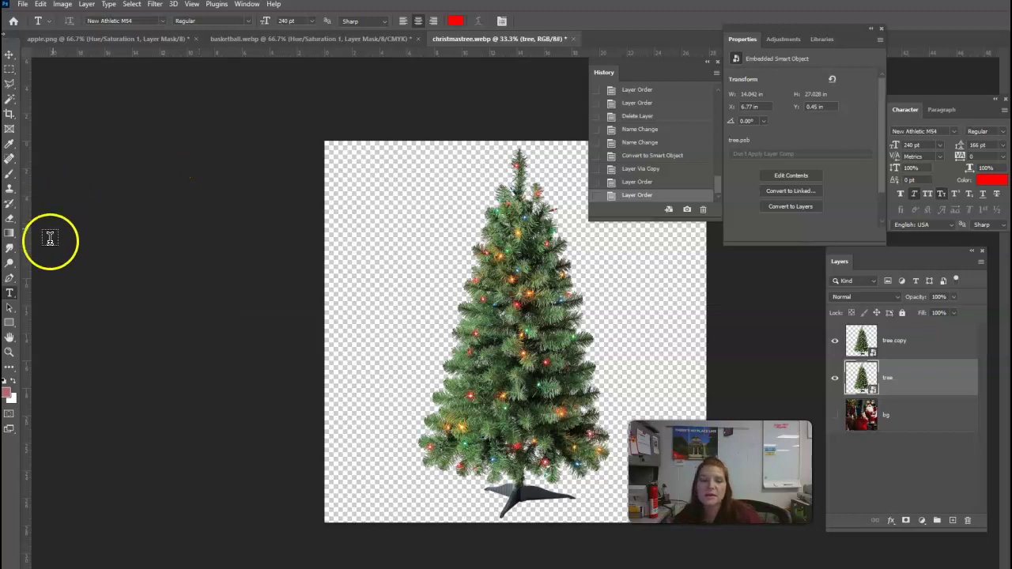
Step: Type the red word TREE, hide tree copy, and move the text onto the tree
left_click(470, 294)
left_click(580, 284)
type("TR")
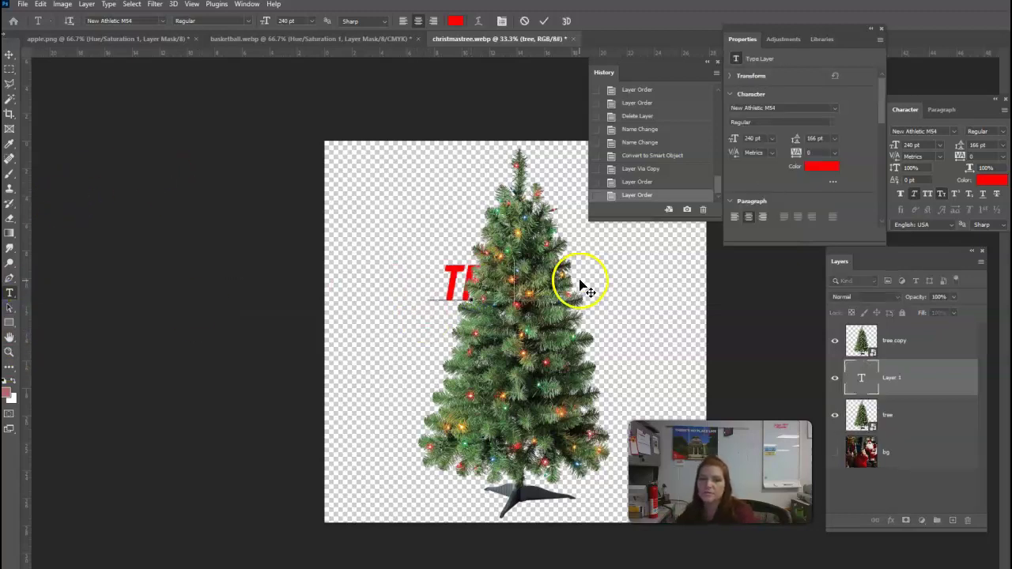
left_click(542, 27)
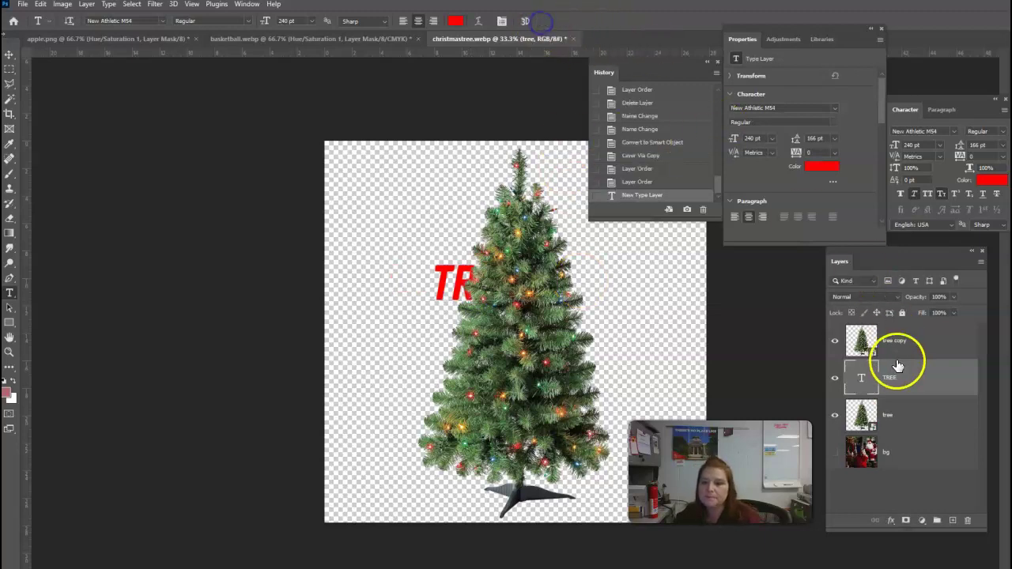
left_click(834, 341)
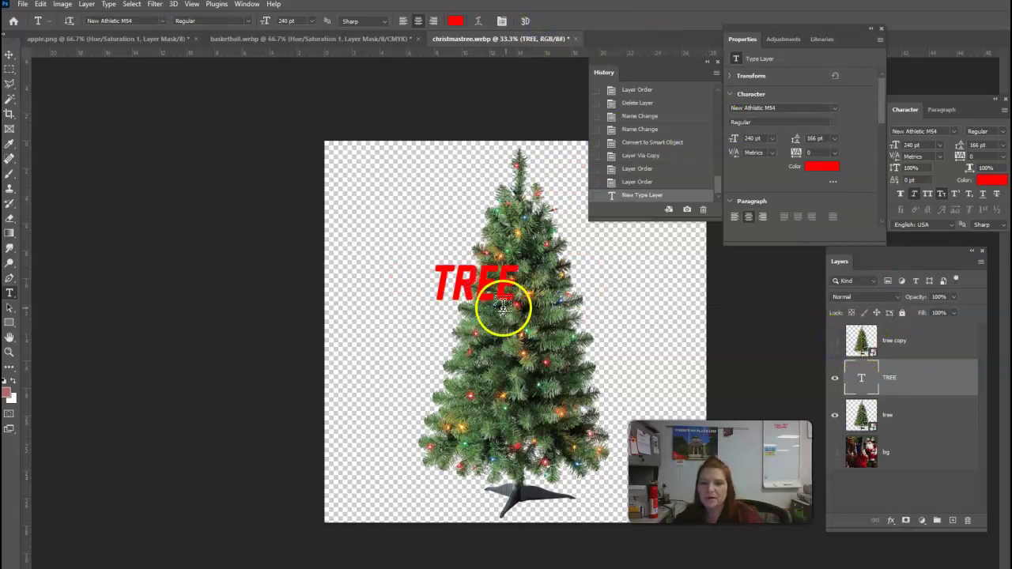
left_click(8, 57)
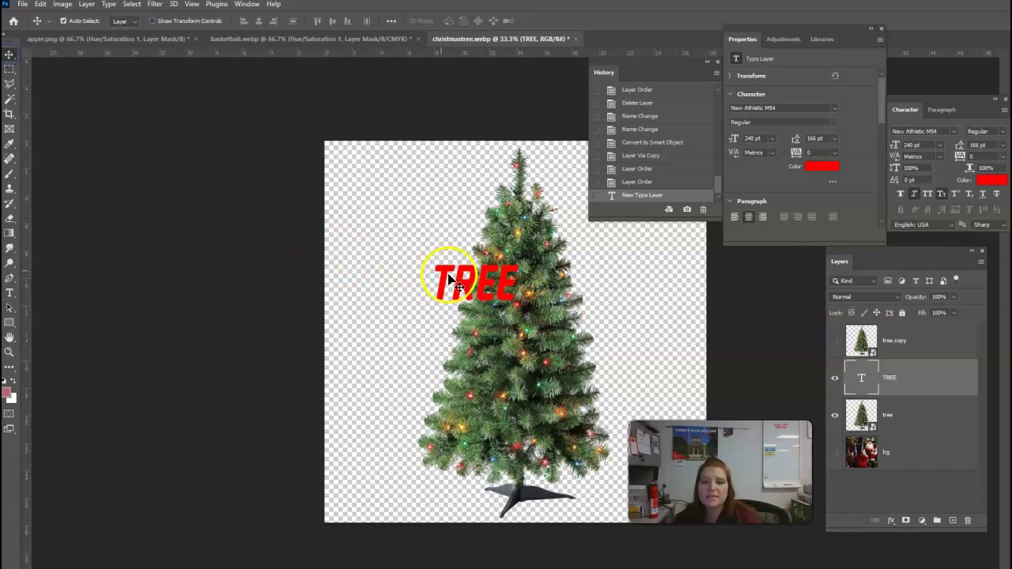
left_click_drag(458, 290, 503, 304)
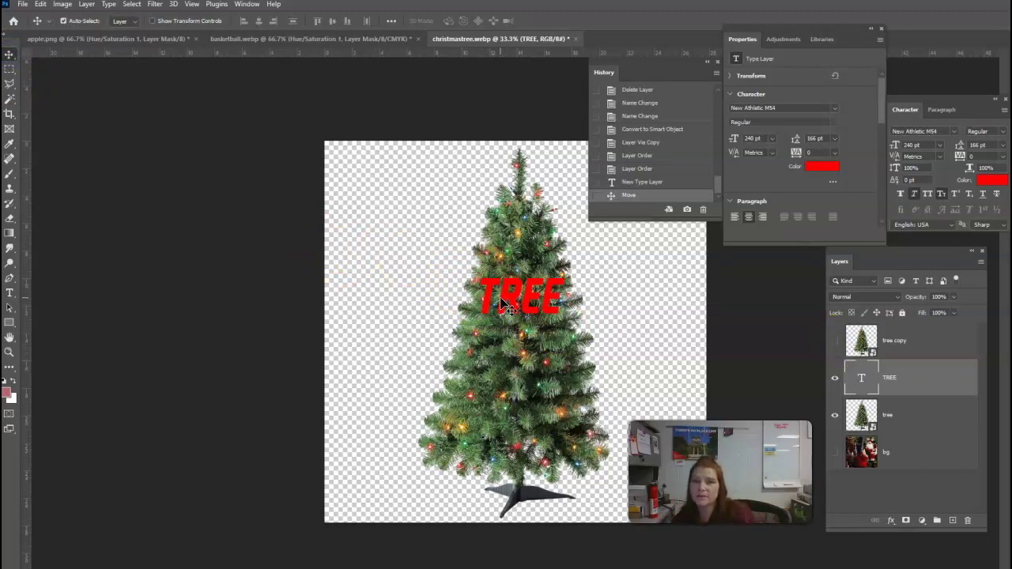
left_click(492, 293)
left_click(492, 327)
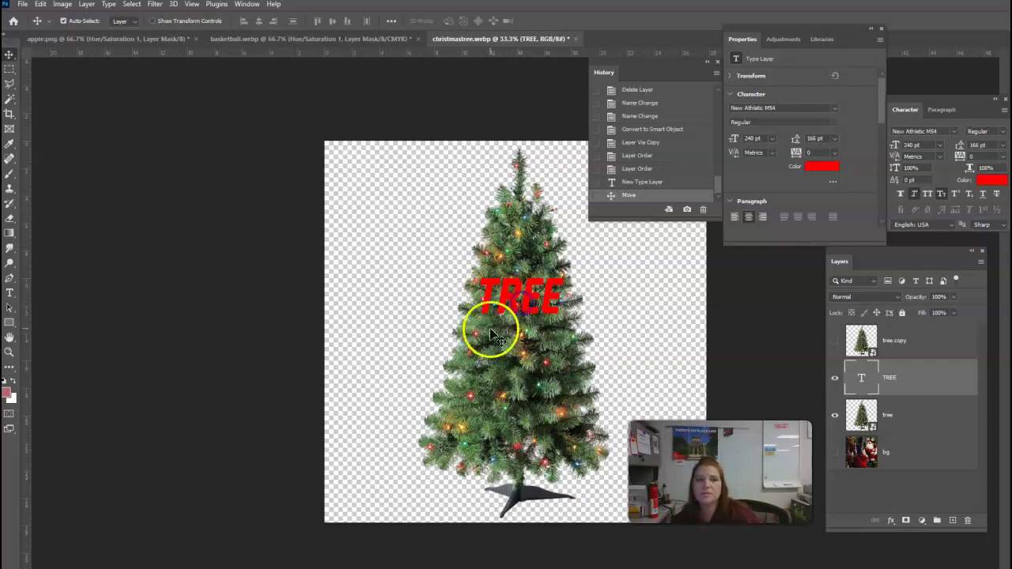
Step: Make TREE vertical at 356 pt and reposition it down the middle of the tree
left_click(9, 292)
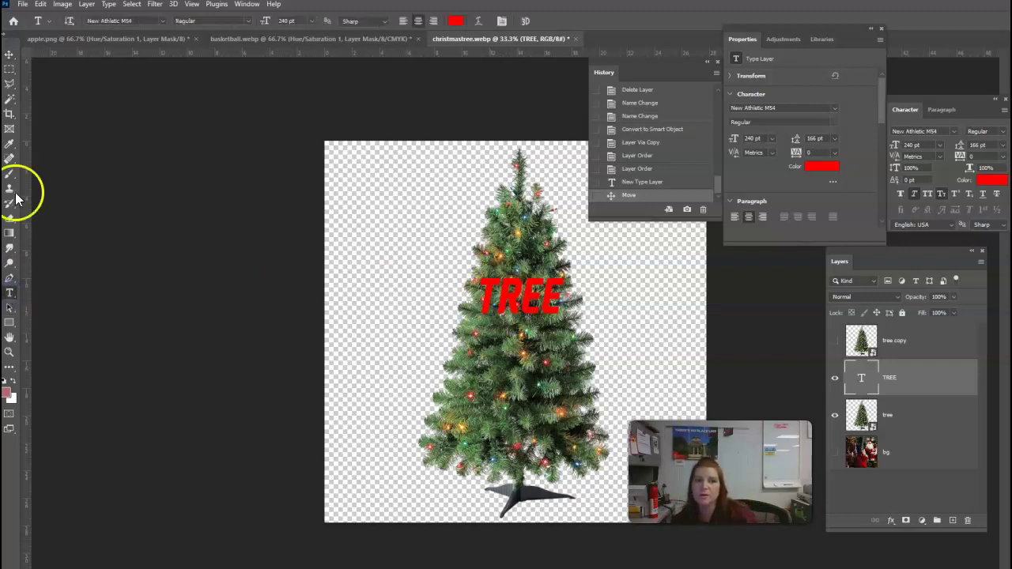
left_click(72, 24)
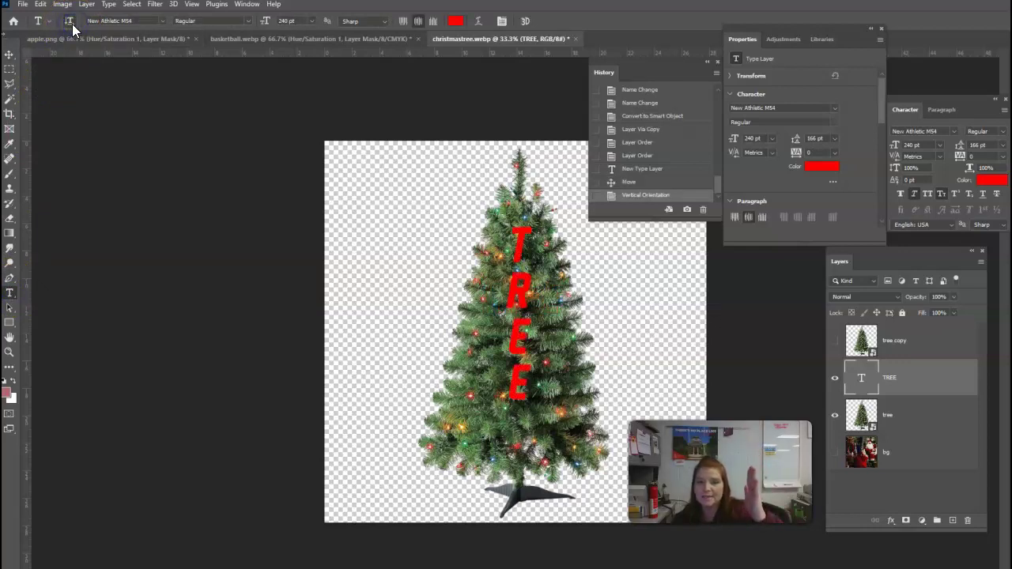
left_click_drag(515, 235, 526, 401)
left_click_drag(266, 22, 332, 31)
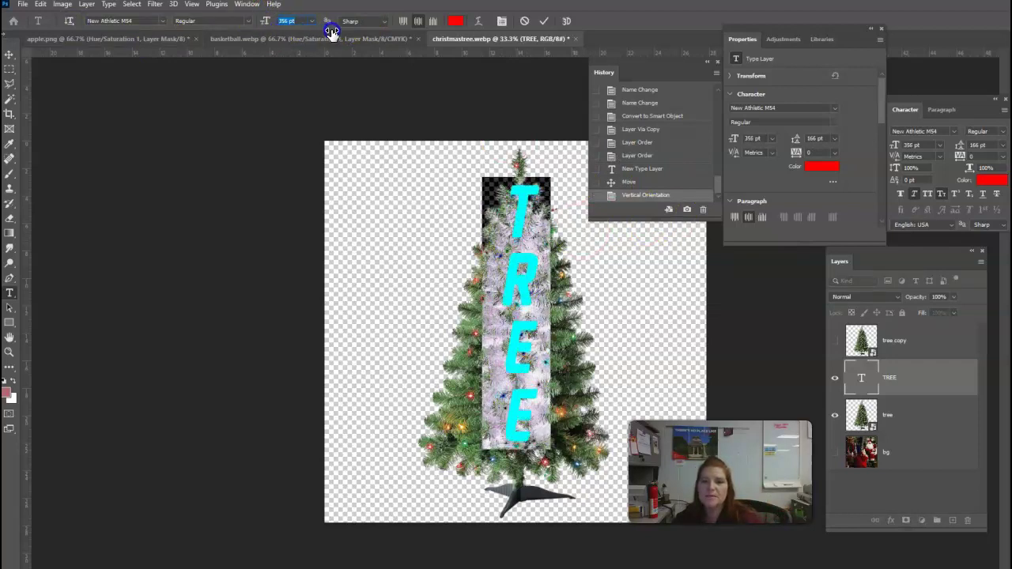
left_click(543, 20)
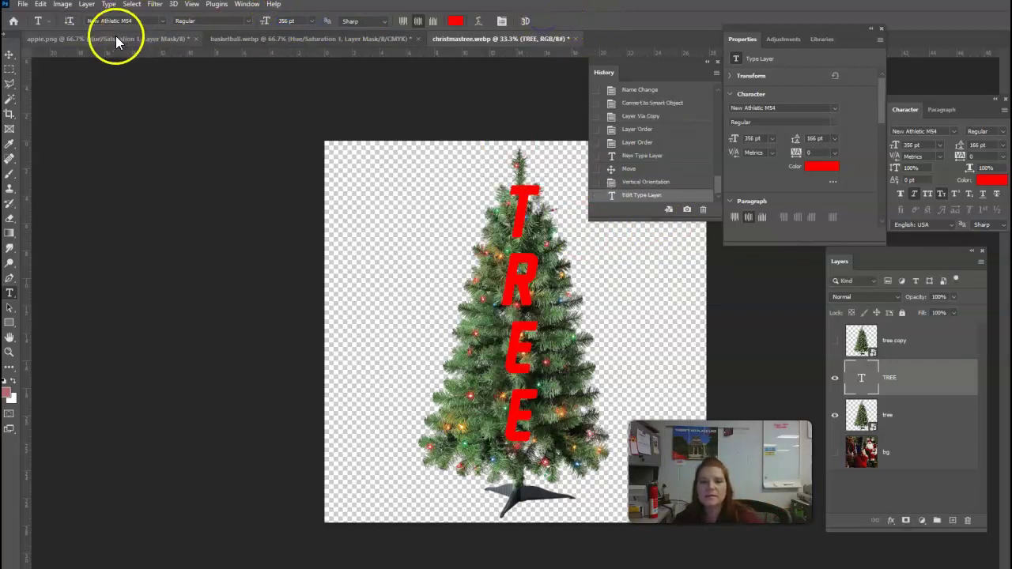
left_click(10, 54)
left_click_drag(549, 287, 524, 313)
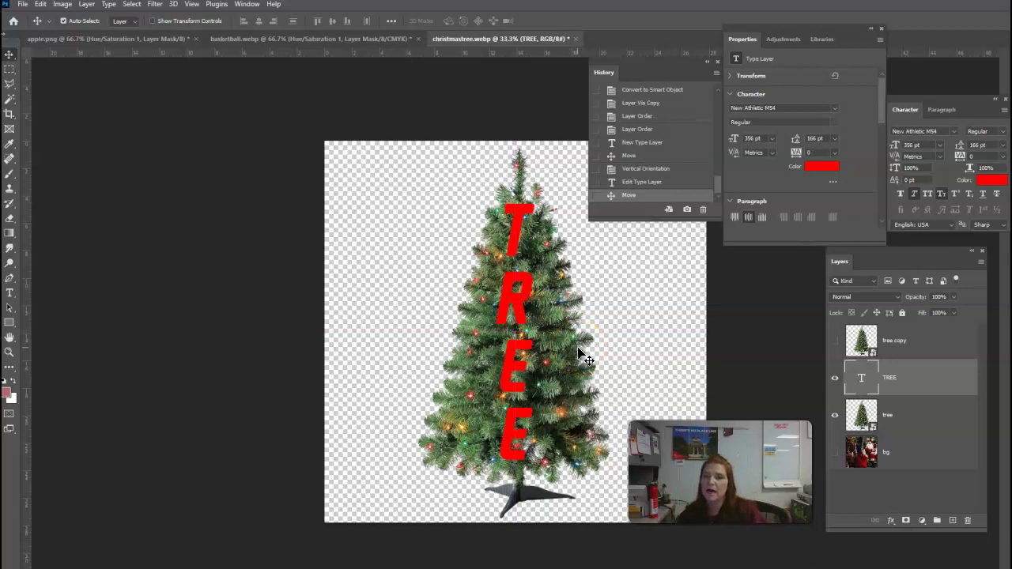
left_click(10, 294)
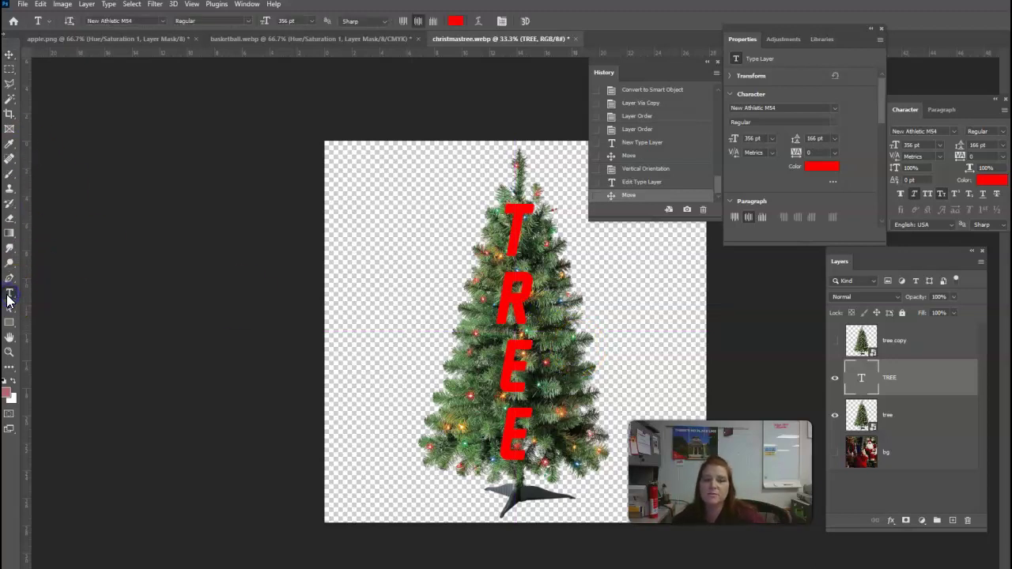
Step: Warp TREE with a horizontal Shell Lower style, Bend +30 and Vertical Distortion -3
left_click(478, 22)
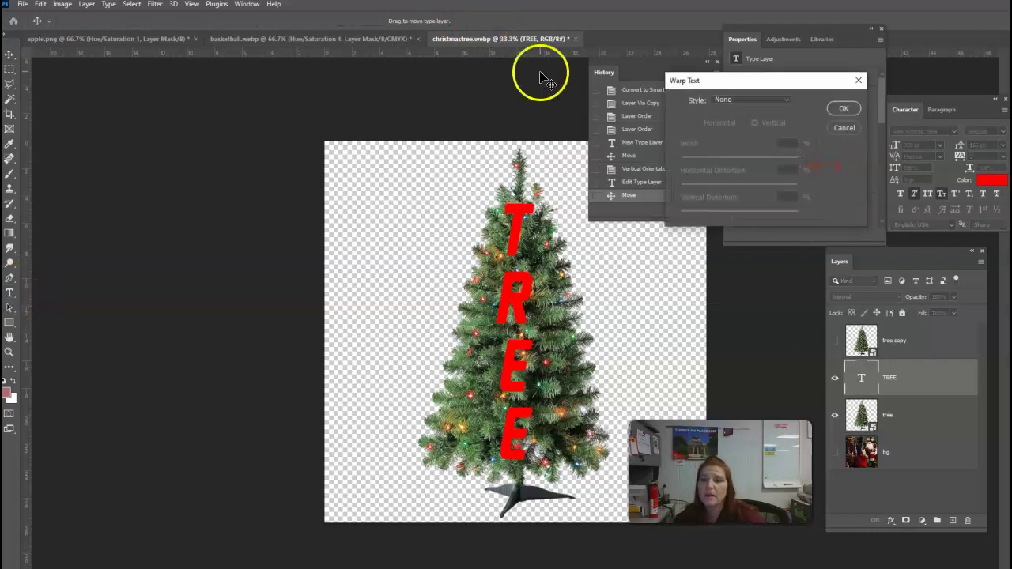
left_click(729, 102)
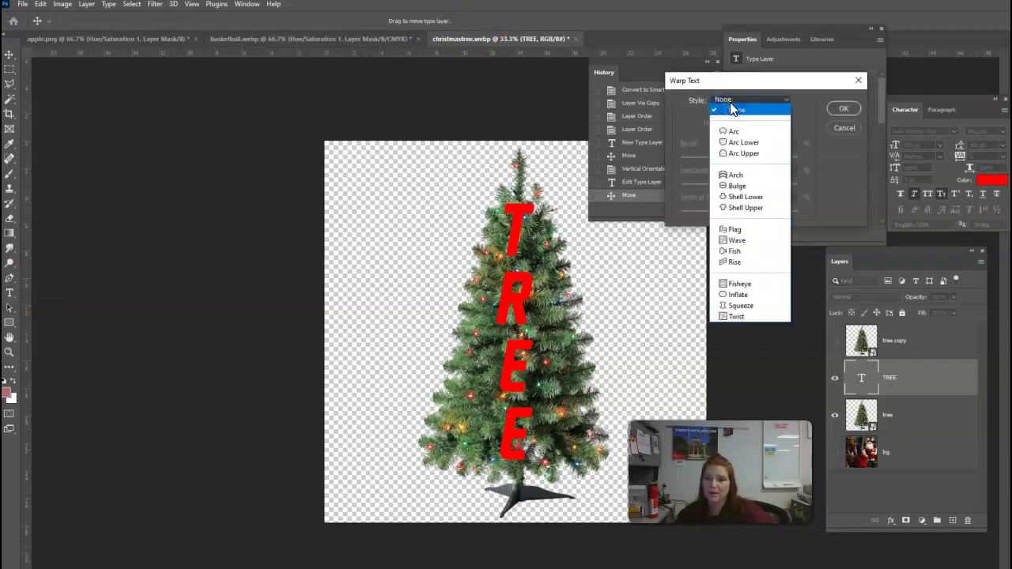
left_click(751, 197)
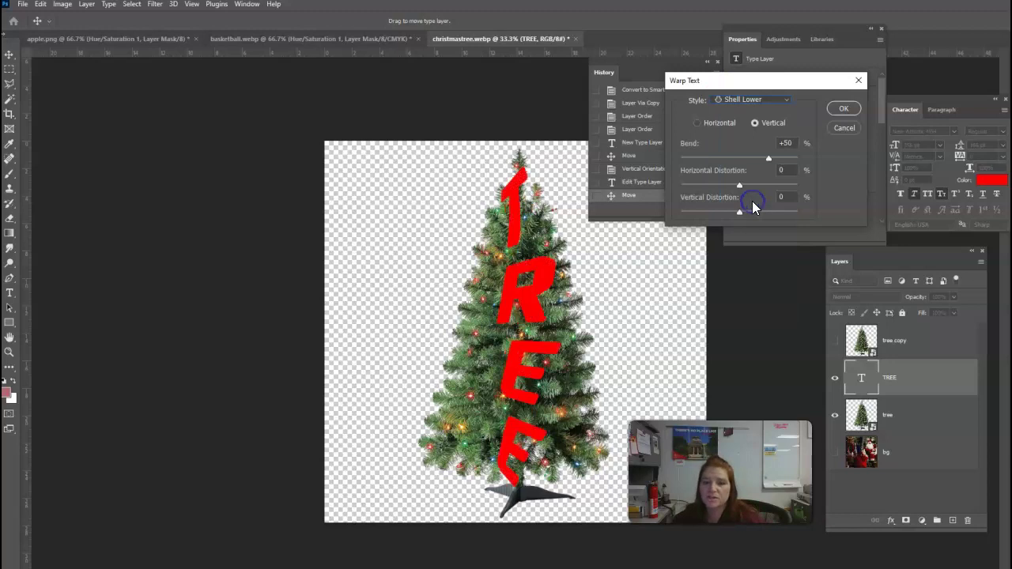
left_click(698, 125)
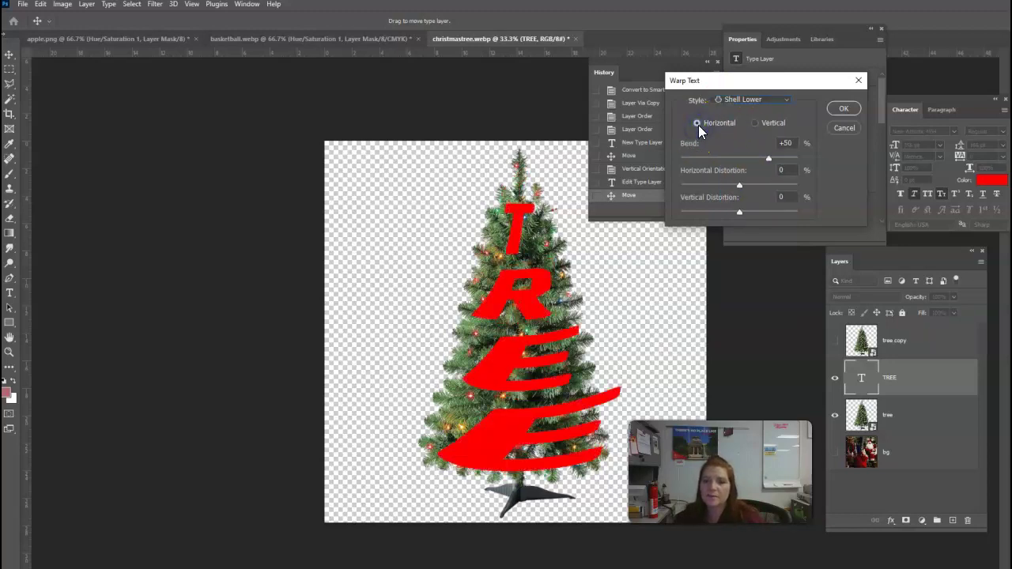
left_click_drag(768, 159, 739, 227)
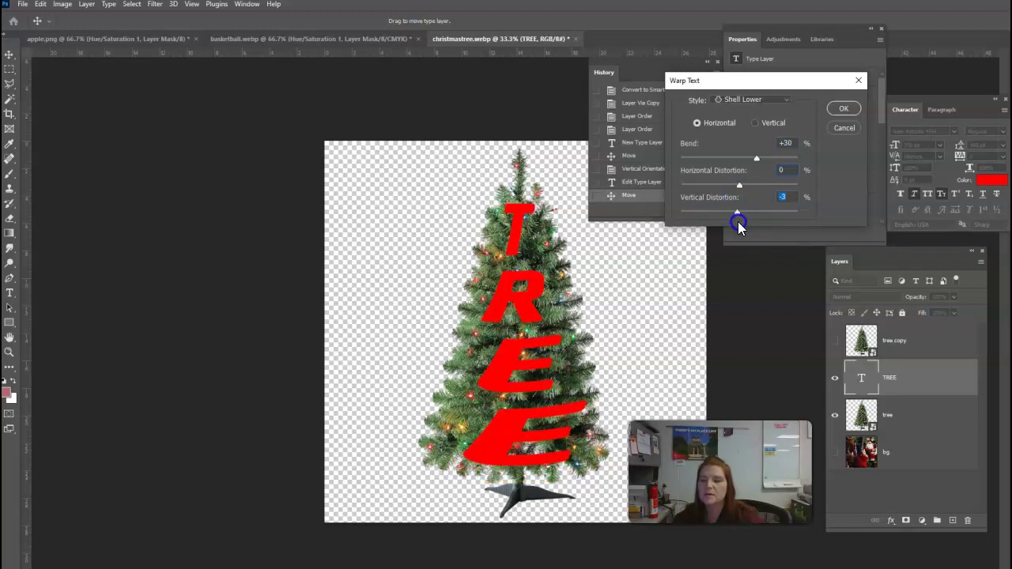
left_click(844, 109)
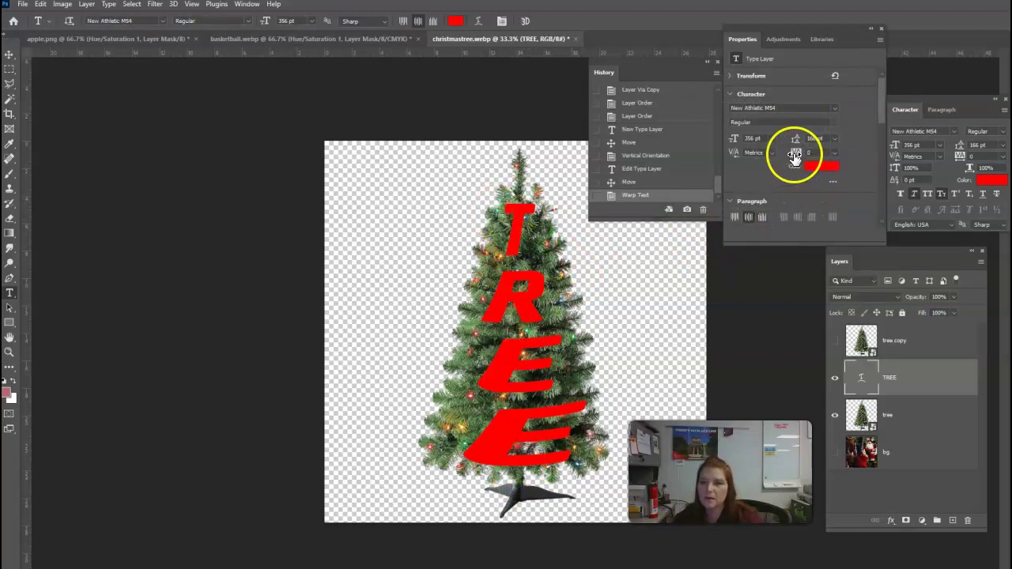
Step: Set the TREE text's tracking to -160 to pull the stacked letters closer
mouse_move(794, 154)
left_mouse_down()
mouse_move(526, 293)
mouse_move(814, 158)
mouse_move(793, 158)
left_mouse_up()
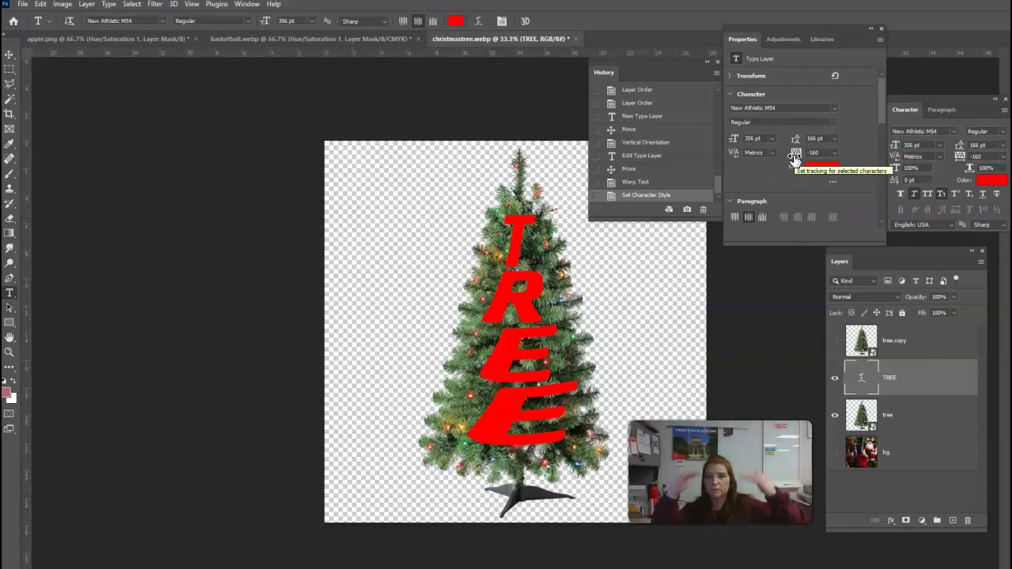
left_click(799, 141)
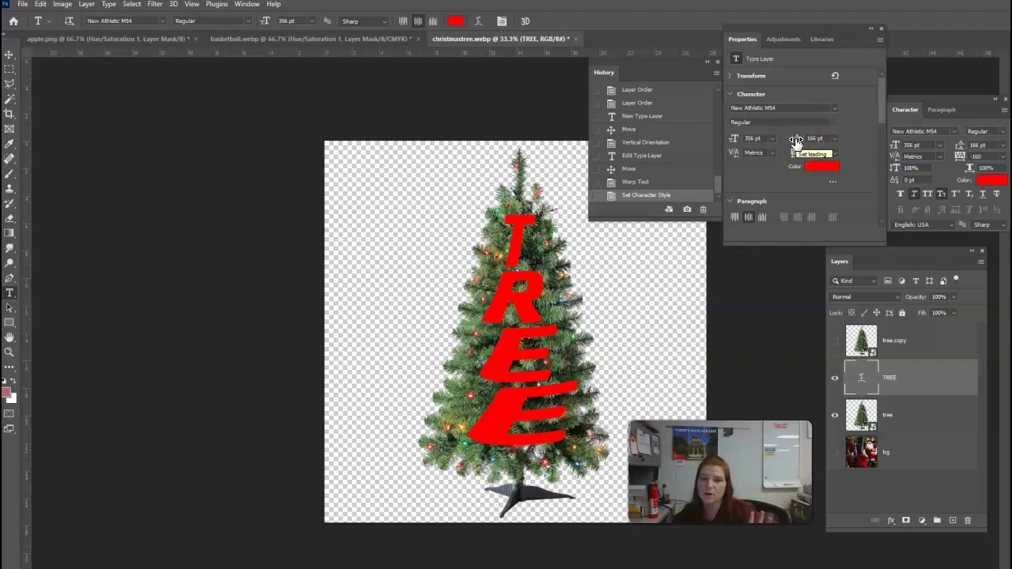
left_click(11, 60)
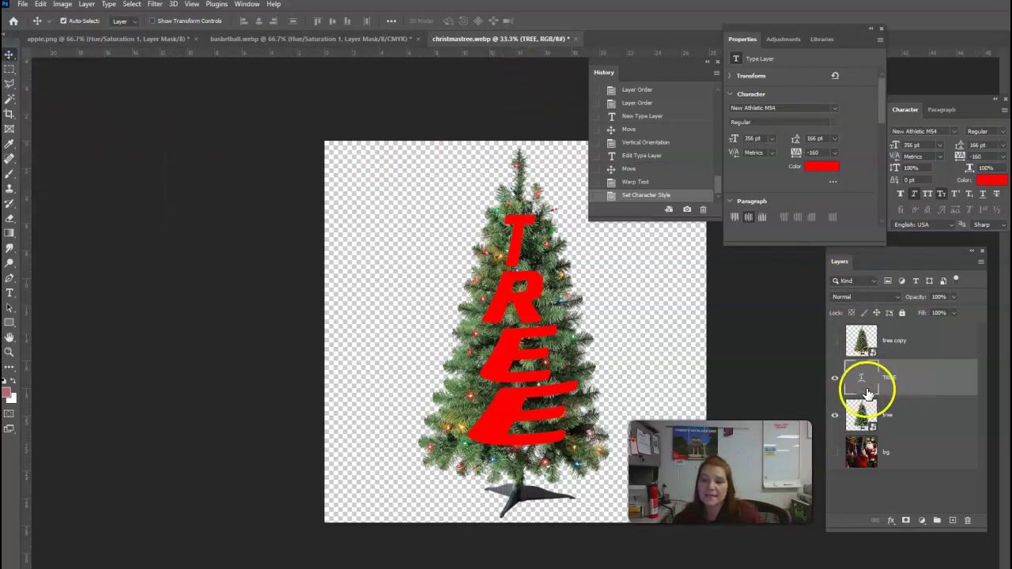
Step: Convert the TREE text layer to a smart object and turn on the tree copy layer
right_click(911, 377)
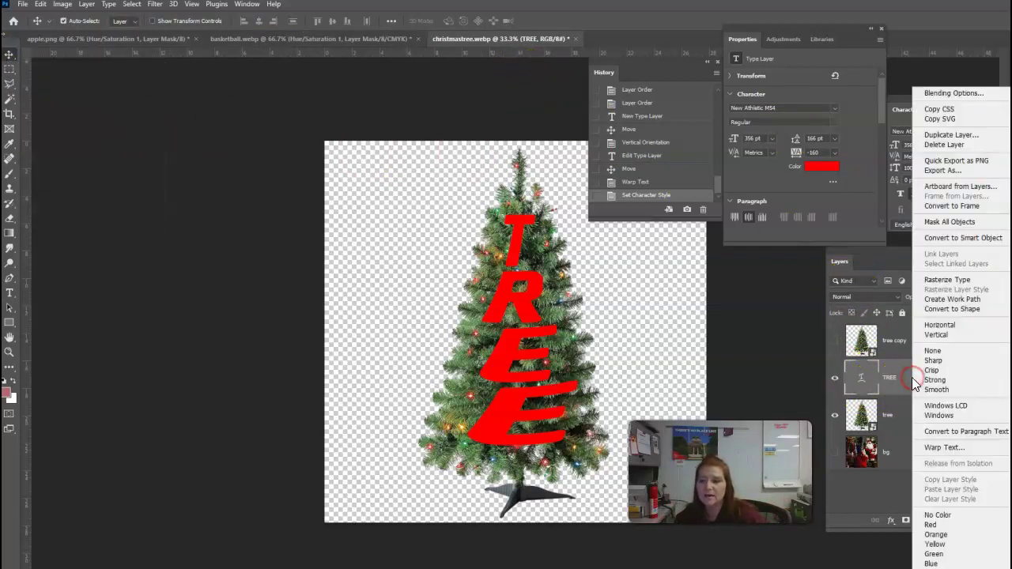
left_click(957, 238)
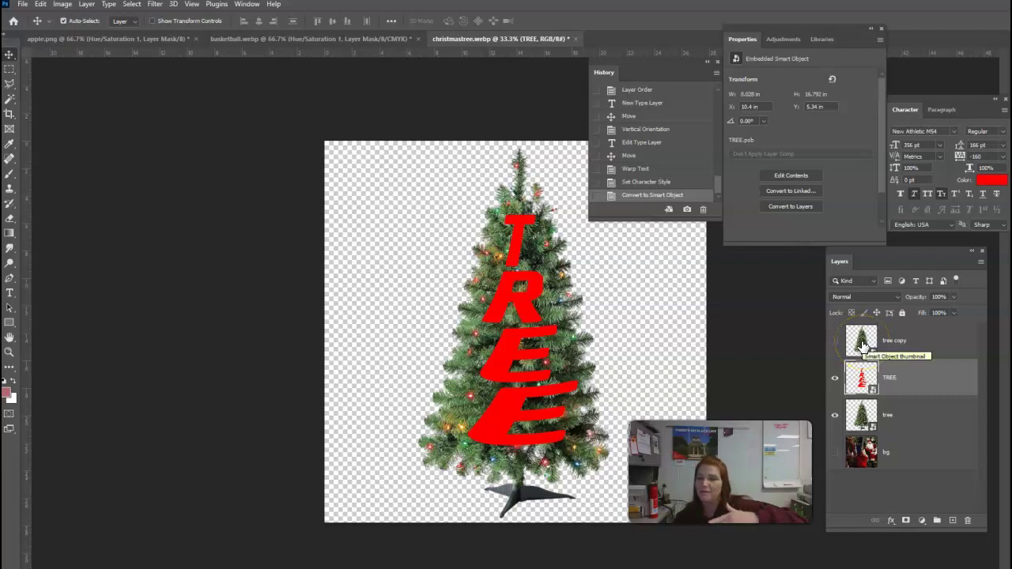
left_click(834, 341)
left_click(871, 375)
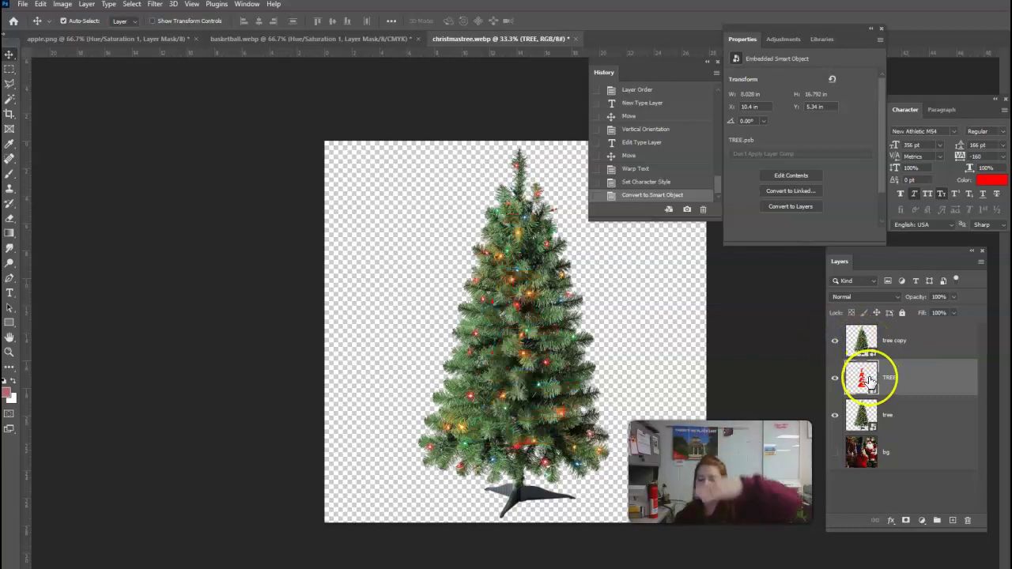
left_click_drag(873, 381, 868, 457)
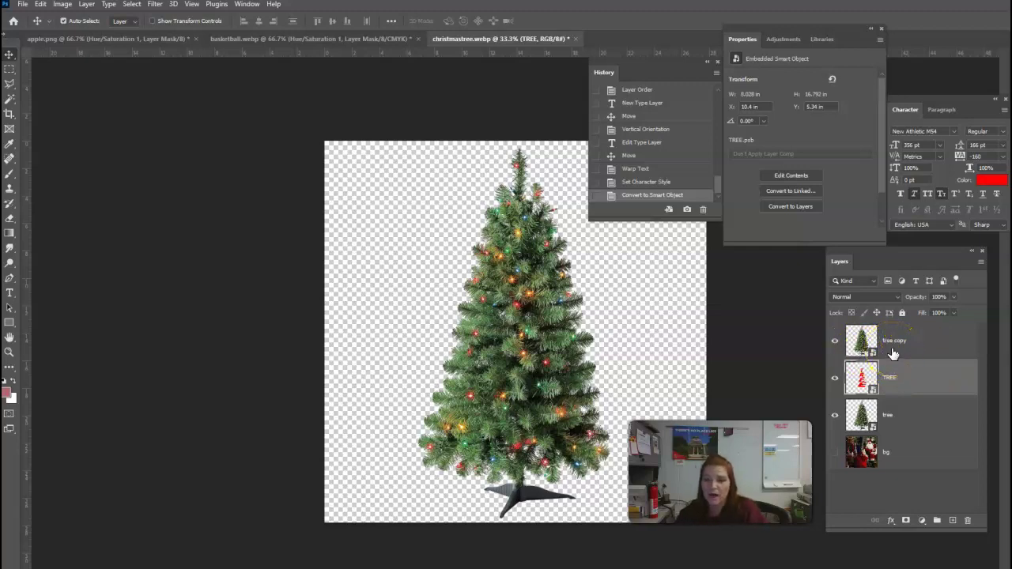
Step: Try a clipping mask on tree copy, release it, then move the TREE layer above tree copy
left_click(865, 353)
left_click(922, 345)
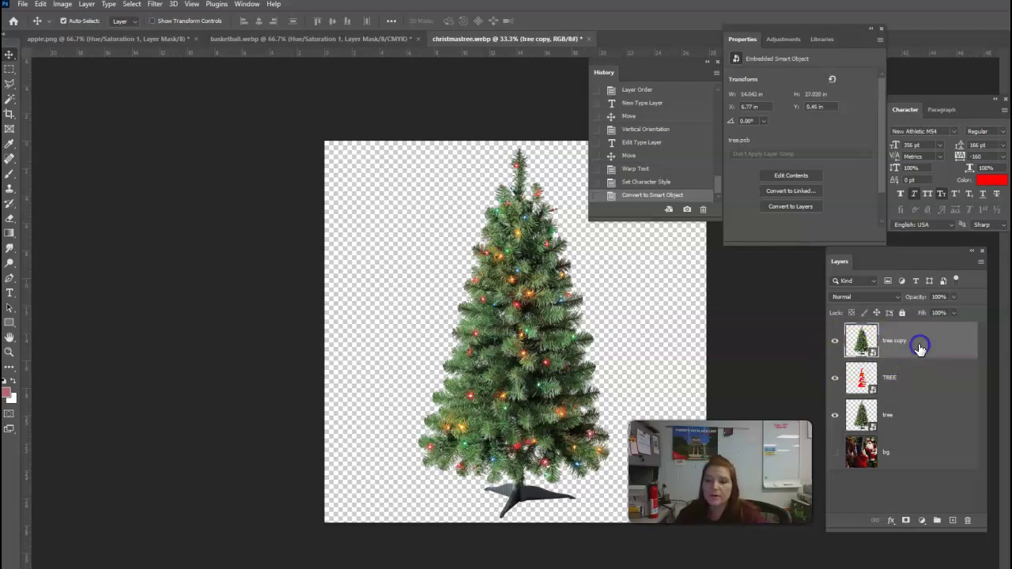
left_click(835, 415)
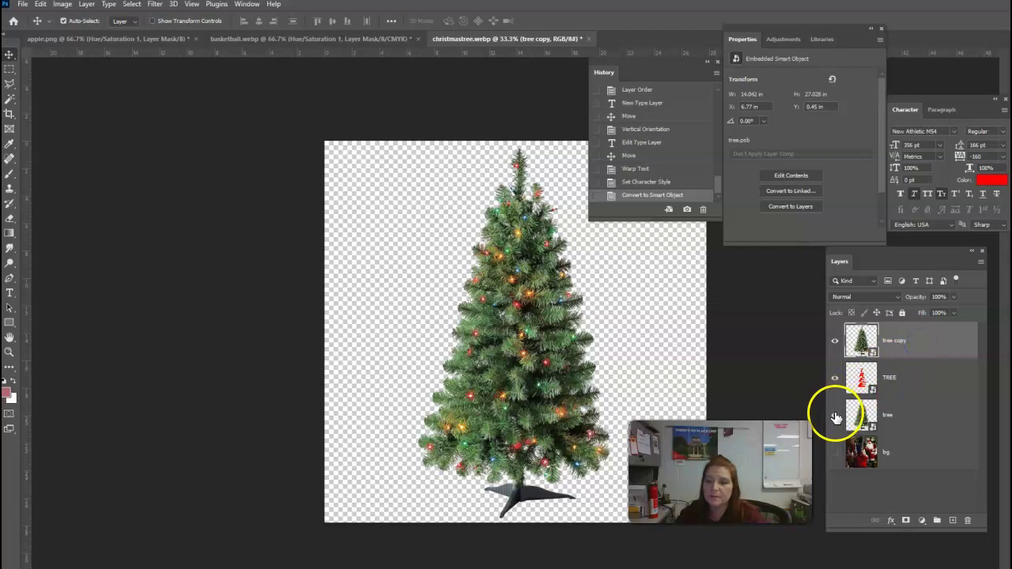
right_click(933, 340)
left_click(955, 377)
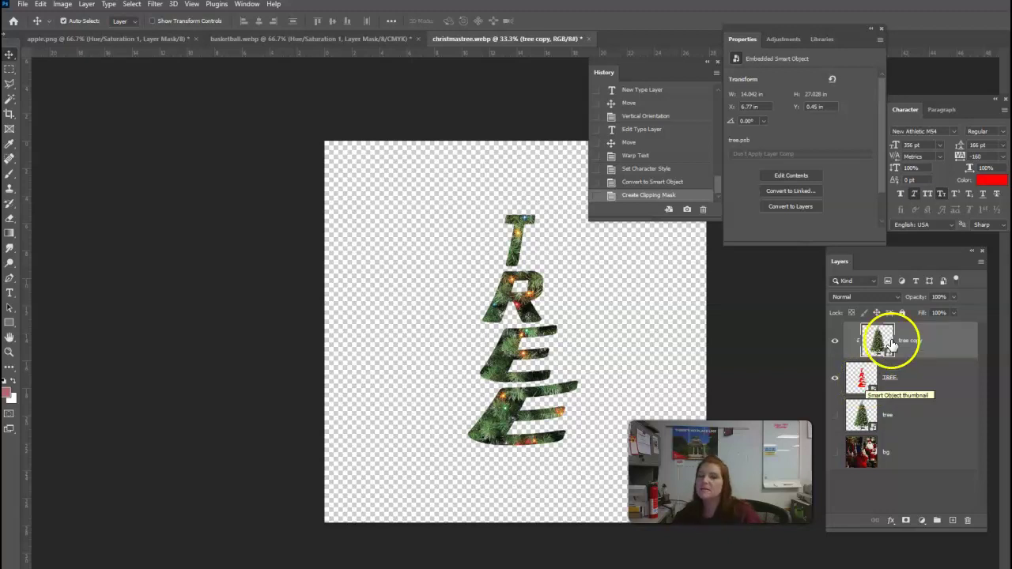
right_click(926, 338)
left_click(974, 377)
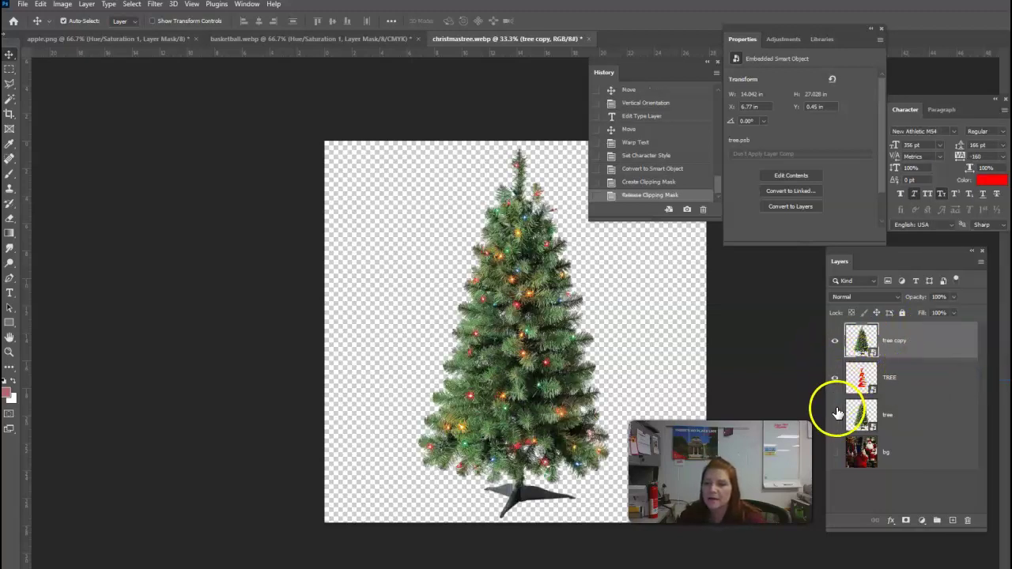
left_click_drag(870, 378, 933, 332)
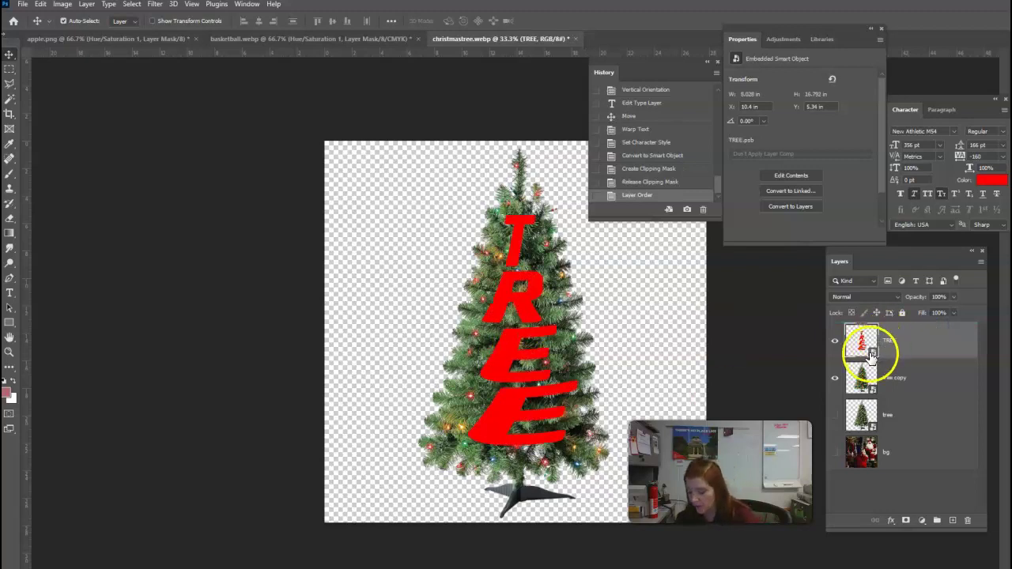
Step: Custom-warp the TREE smart object so its letters taper into the tree's cone, wide at the base
key("ctrl+t")
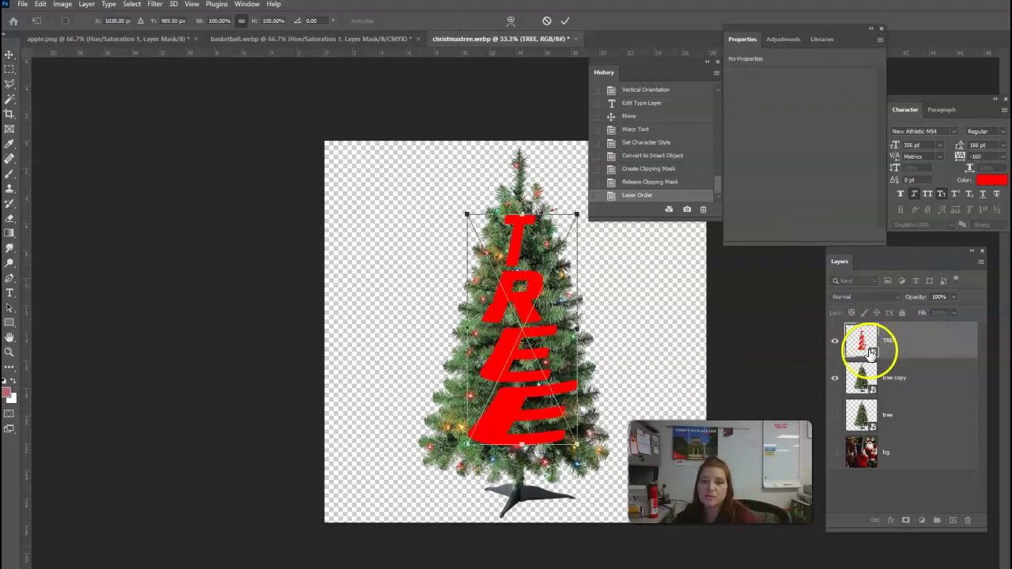
right_click(519, 304)
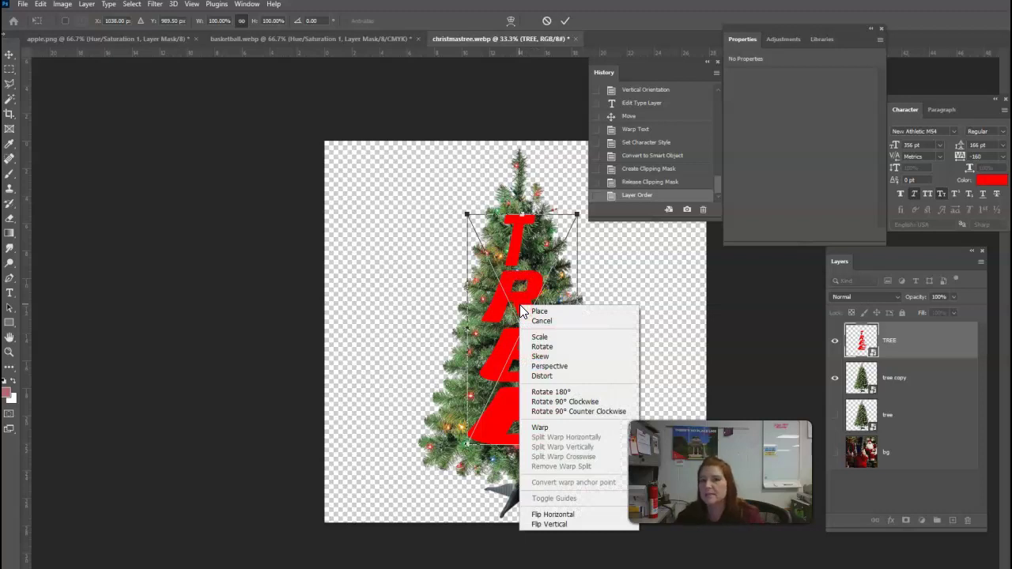
left_click(546, 427)
left_click_drag(517, 252, 561, 310)
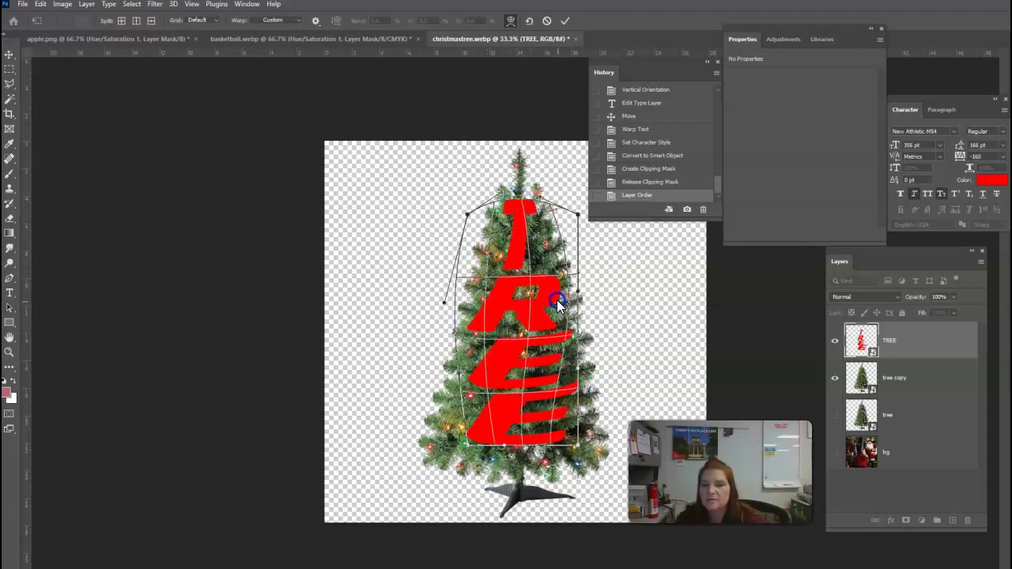
left_click_drag(571, 353, 378, 410)
left_click_drag(466, 440, 438, 449)
left_click_drag(576, 445, 593, 439)
left_click_drag(562, 337, 577, 294)
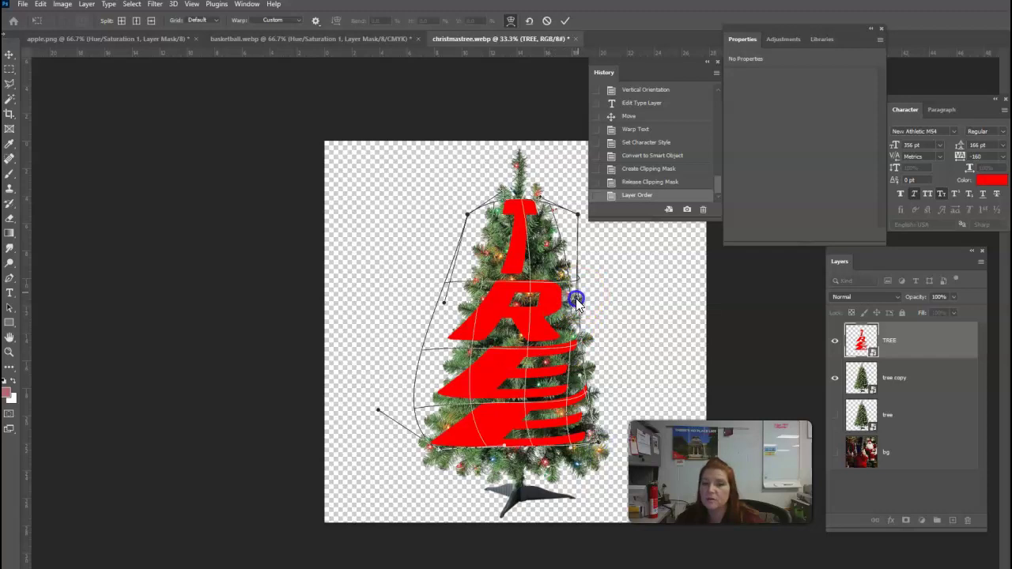
left_click_drag(530, 219, 452, 218)
left_click_drag(445, 309, 481, 339)
left_click(574, 293)
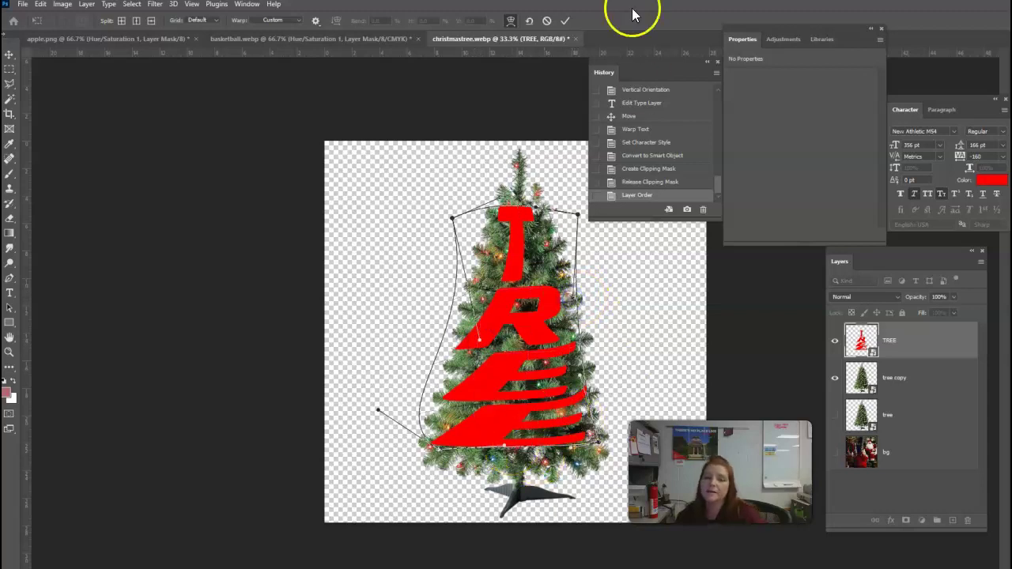
left_click(566, 21)
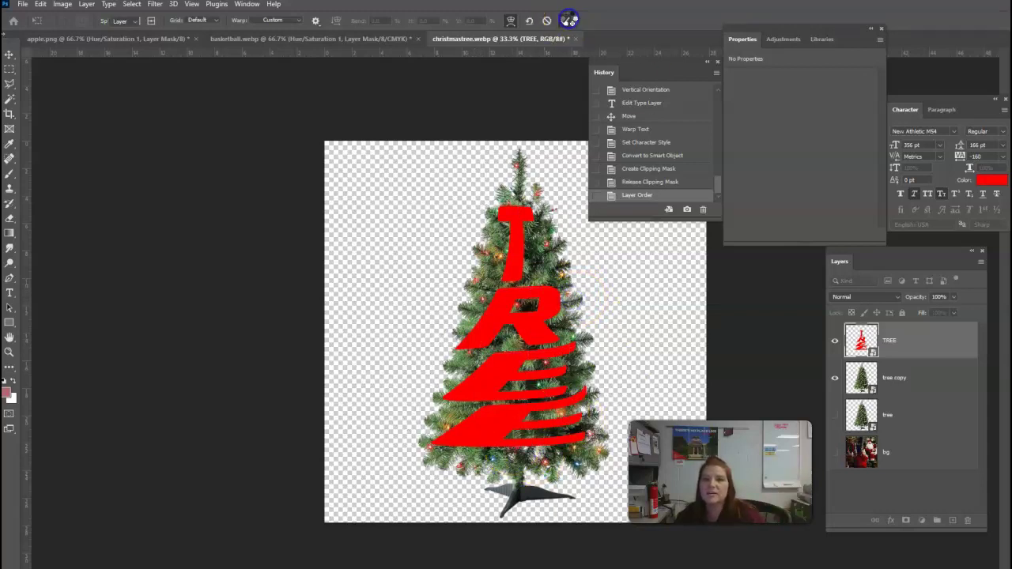
Step: Move tree copy above the TREE layer and clip it to TREE
left_click_drag(917, 376, 917, 338)
right_click(925, 339)
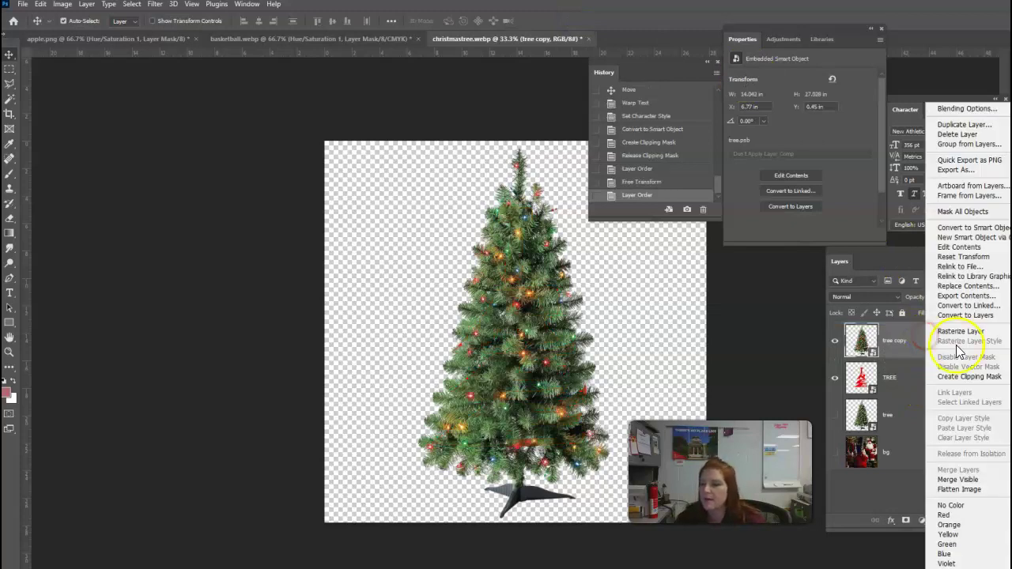
left_click(953, 378)
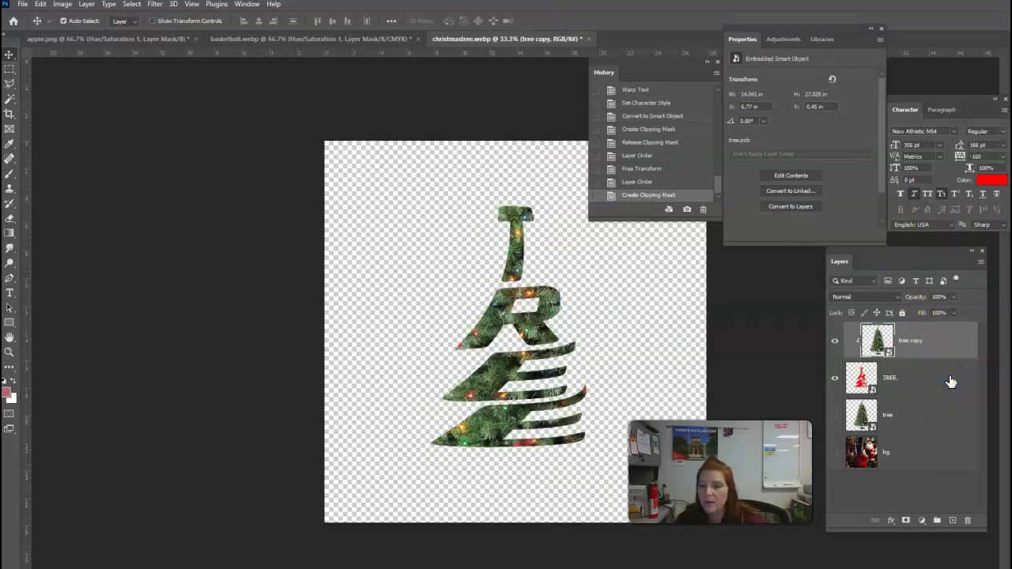
left_click(880, 413)
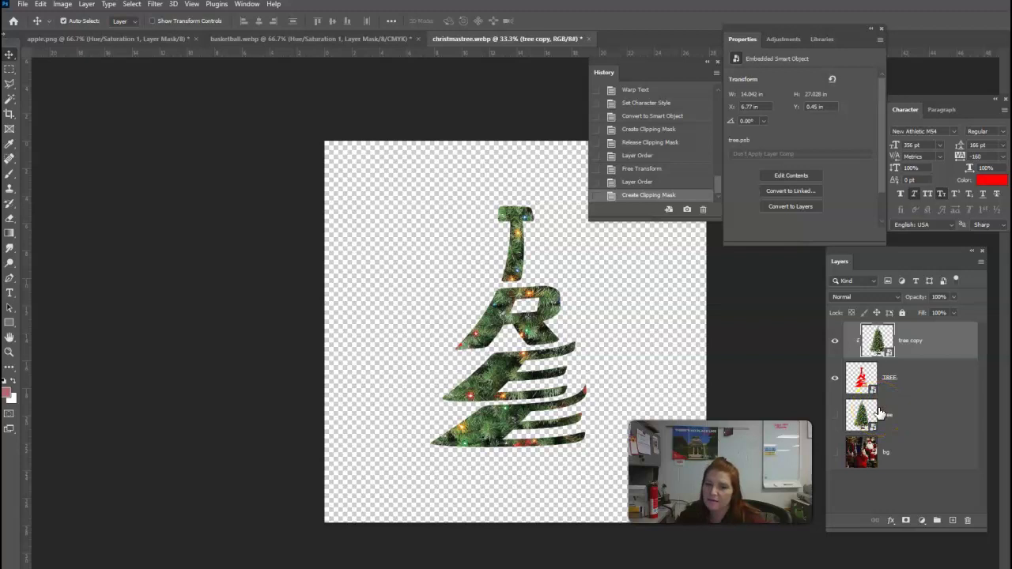
Step: Show the tree layer, add a layer mask, and invert it to black with Ctrl+I
left_click(835, 416)
left_click(835, 416)
left_click(835, 416)
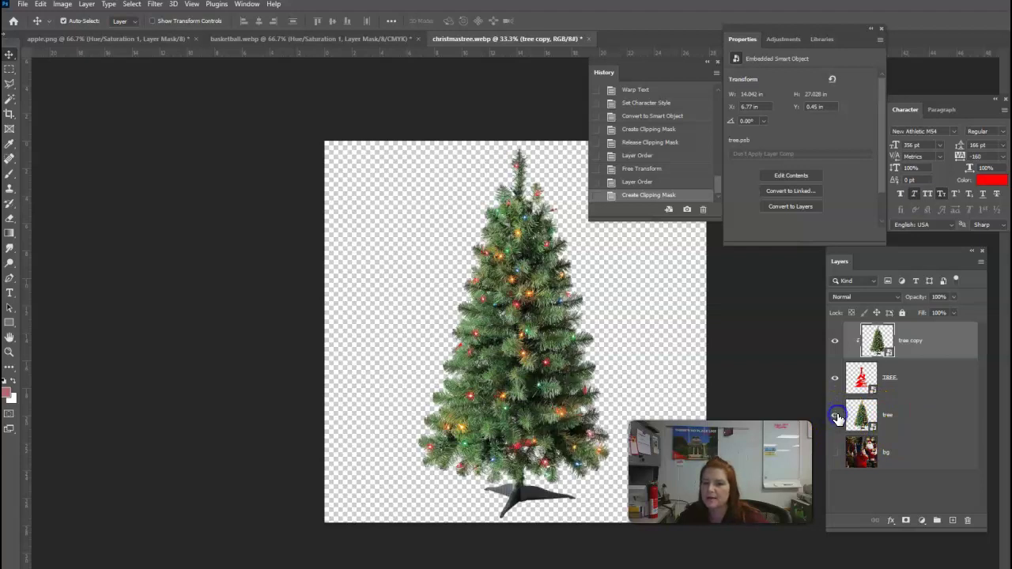
left_click(836, 416)
left_click(835, 416)
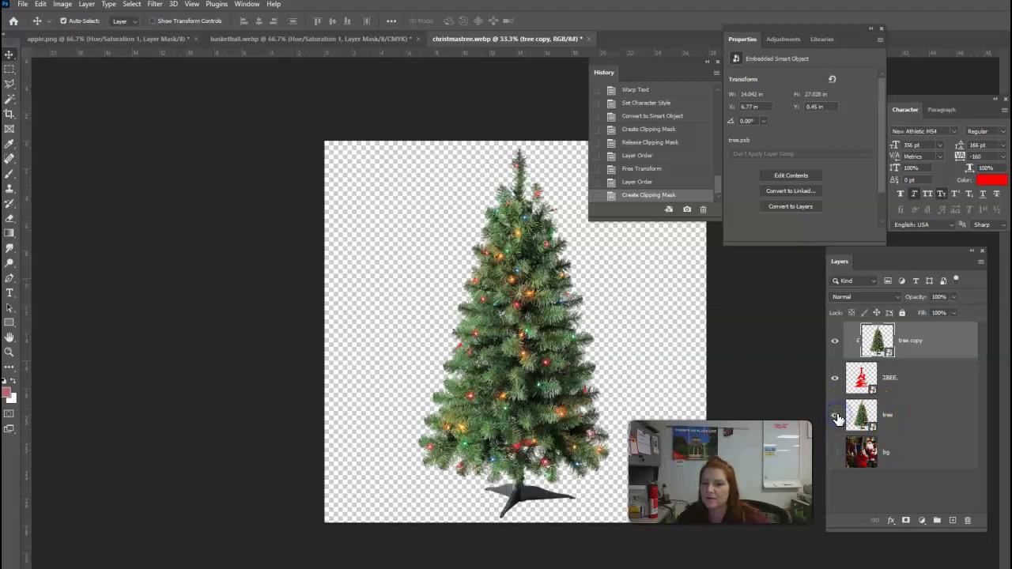
left_click(905, 419)
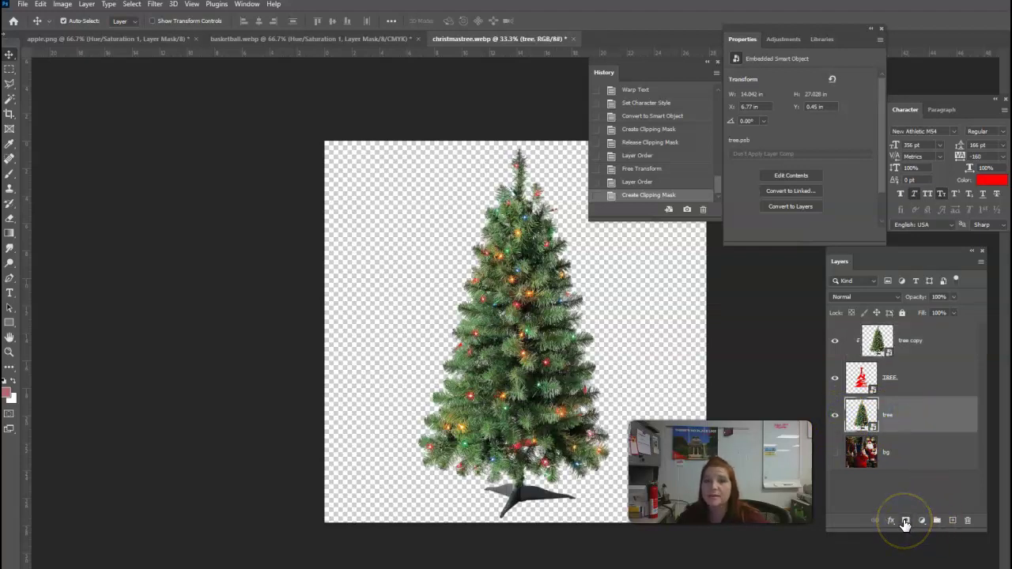
left_click(905, 520)
left_click(907, 424)
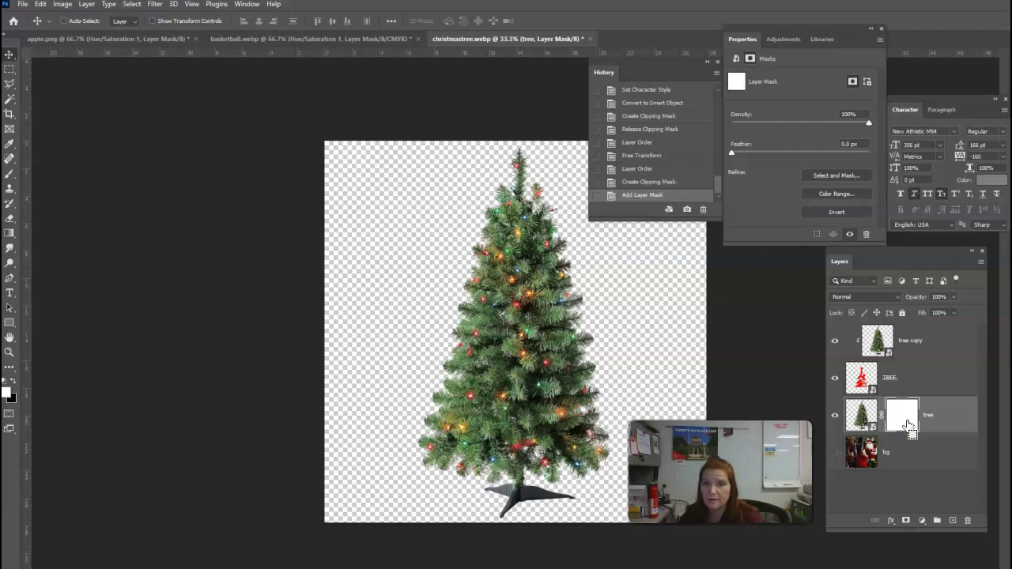
key("ctrl+i")
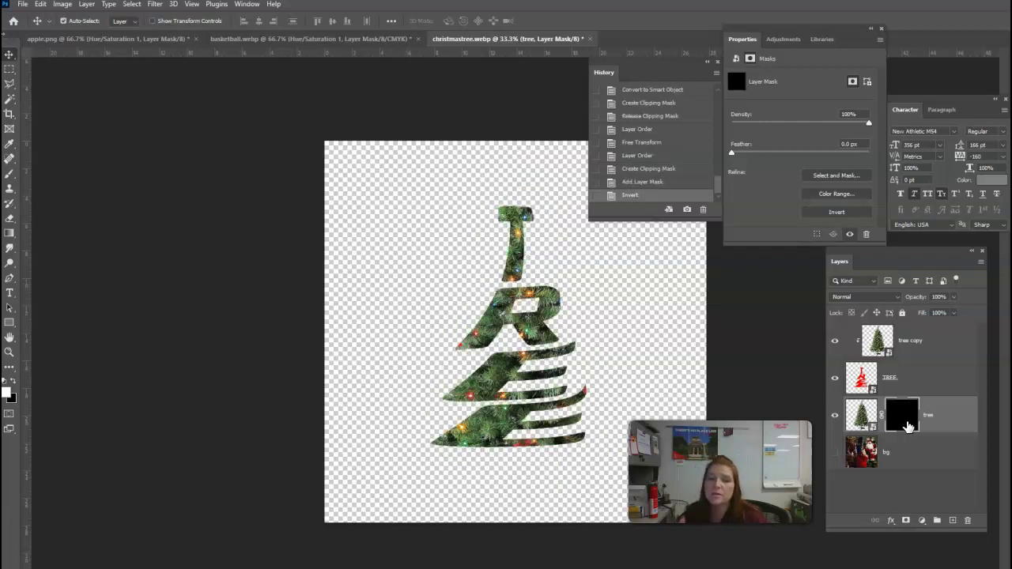
Step: Select the Brush tool and look through the brush presets
left_click(9, 175)
left_click(83, 23)
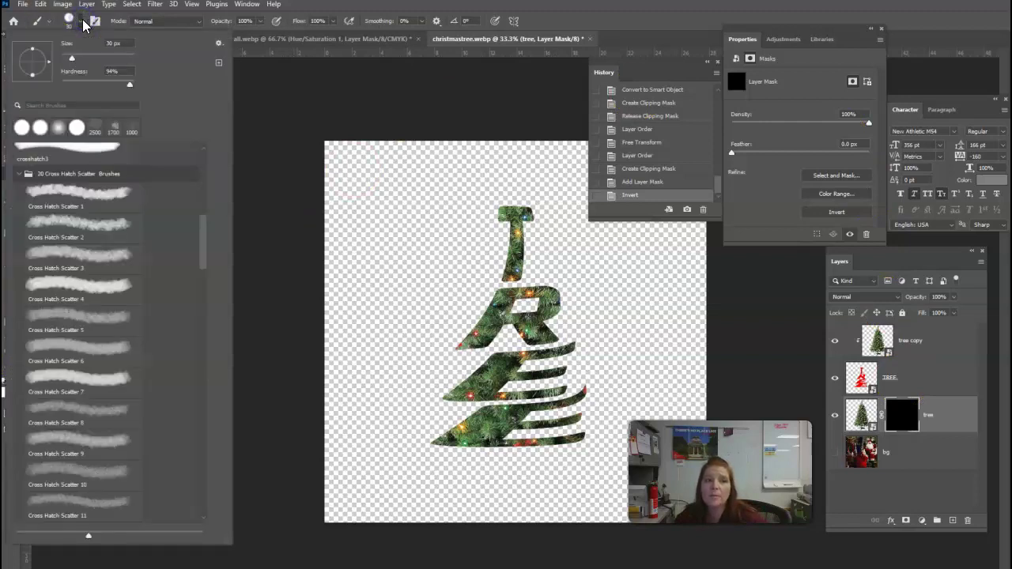
left_click(82, 22)
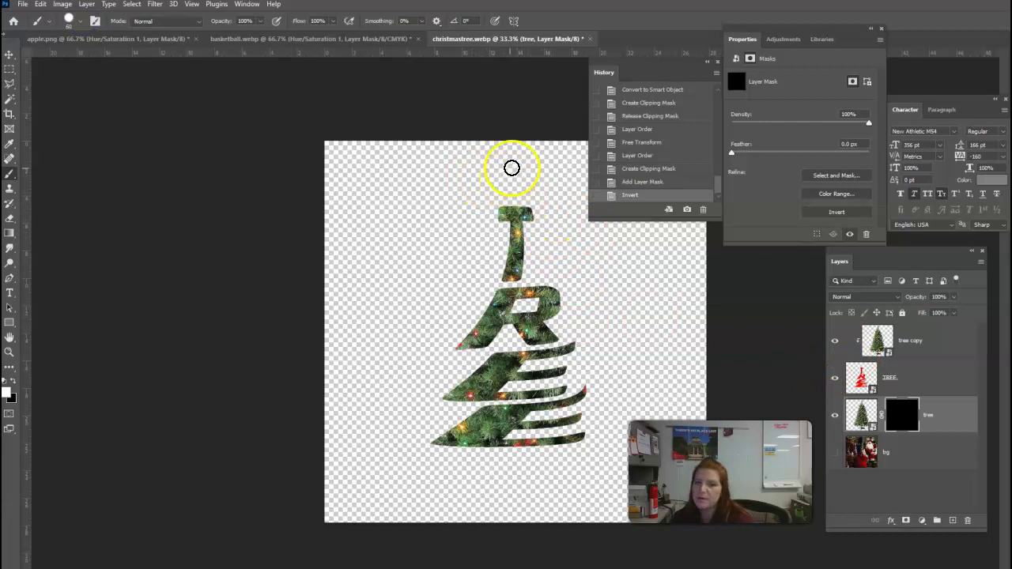
left_click(324, 38)
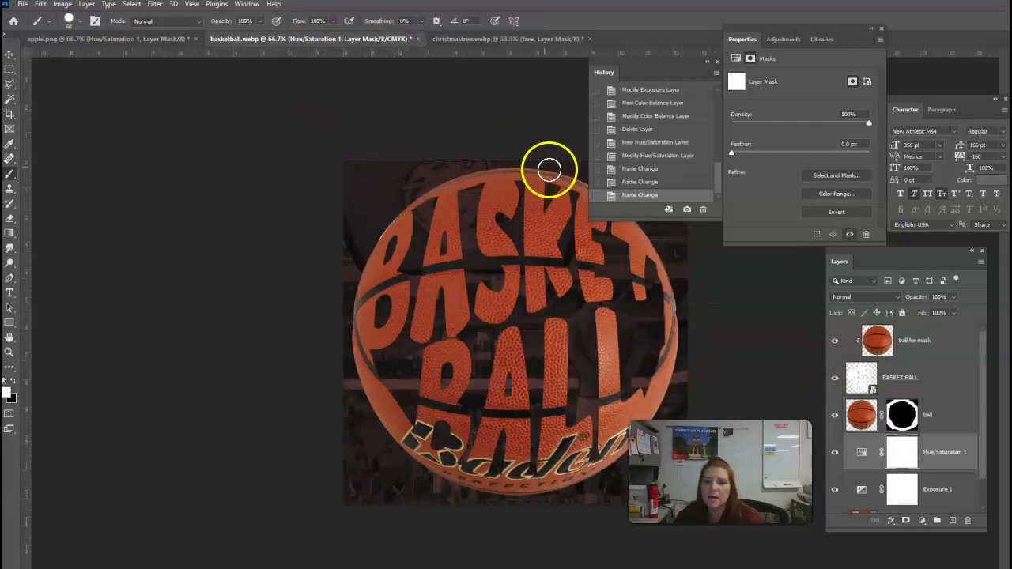
left_click(162, 39)
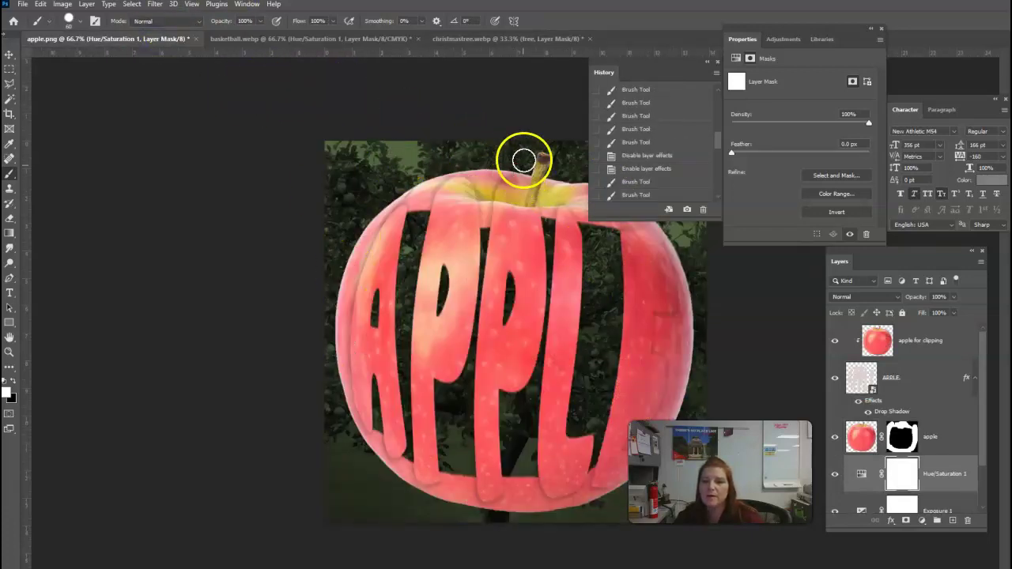
left_click(528, 38)
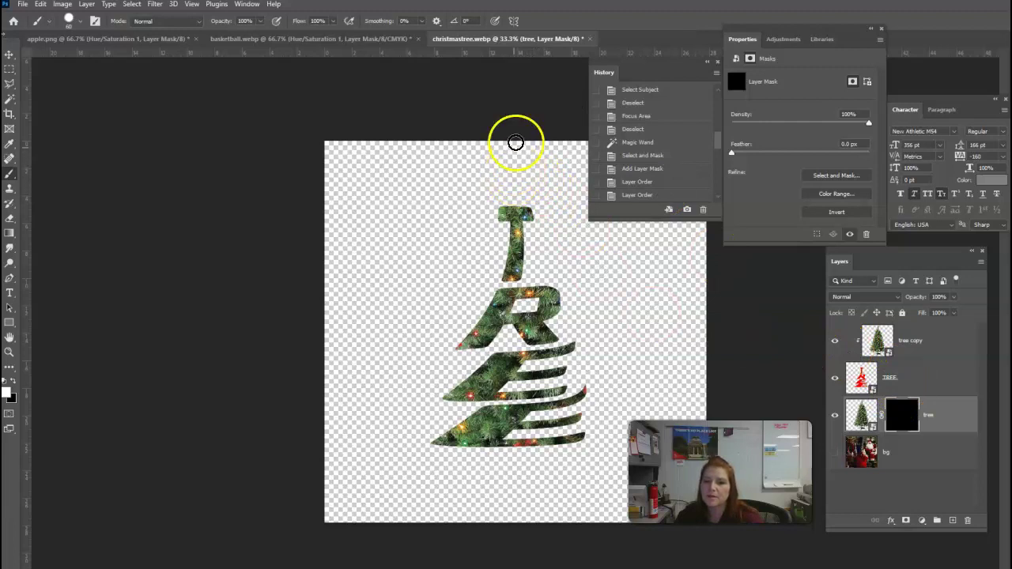
Step: Paint white into the tree layer mask to reveal the tree top and its stand
mouse_move(544, 189)
left_mouse_down()
mouse_move(514, 167)
mouse_move(512, 147)
mouse_move(503, 173)
mouse_move(529, 147)
left_mouse_up()
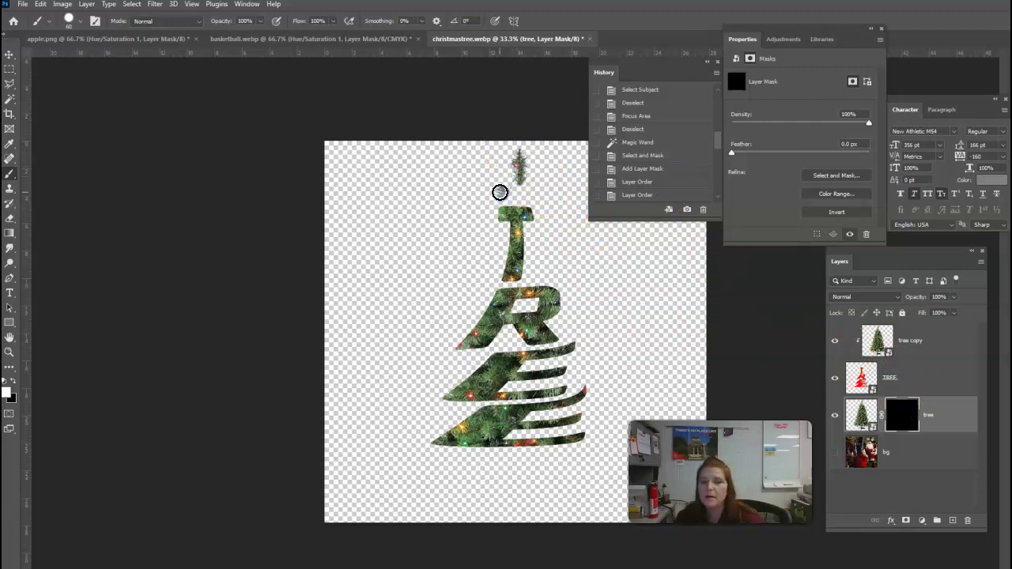
mouse_move(499, 192)
left_mouse_down()
mouse_move(515, 162)
mouse_move(502, 183)
mouse_move(529, 190)
mouse_move(492, 198)
left_mouse_up()
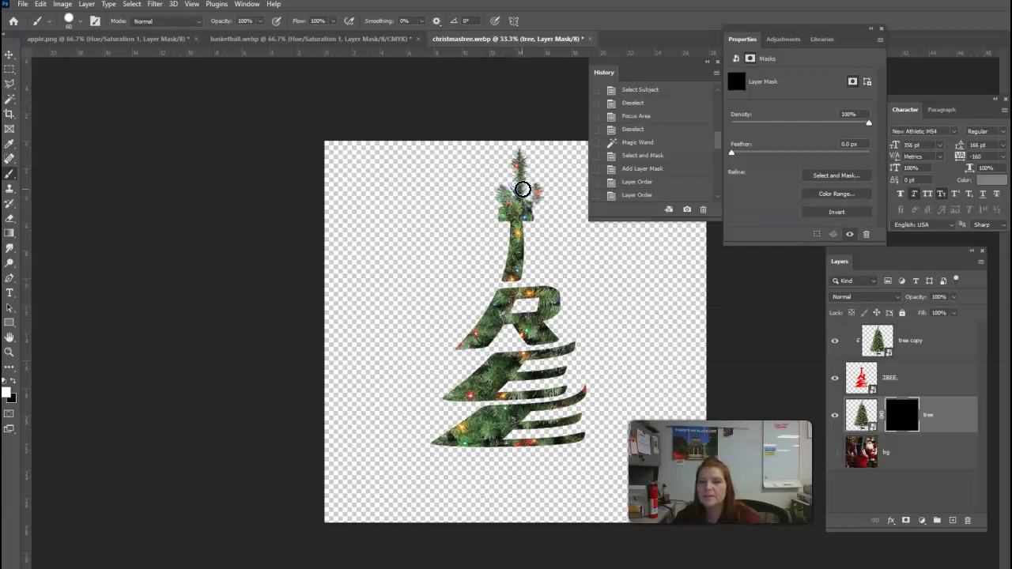
mouse_move(539, 186)
left_mouse_down()
mouse_move(562, 313)
mouse_move(565, 271)
mouse_move(497, 463)
mouse_move(517, 472)
mouse_move(484, 464)
mouse_move(538, 467)
mouse_move(486, 460)
mouse_move(529, 456)
mouse_move(484, 456)
mouse_move(538, 459)
mouse_move(492, 457)
mouse_move(511, 453)
mouse_move(521, 469)
mouse_move(545, 466)
mouse_move(529, 485)
mouse_move(535, 503)
mouse_move(509, 496)
mouse_move(560, 484)
mouse_move(577, 492)
mouse_move(512, 484)
mouse_move(554, 460)
left_mouse_up()
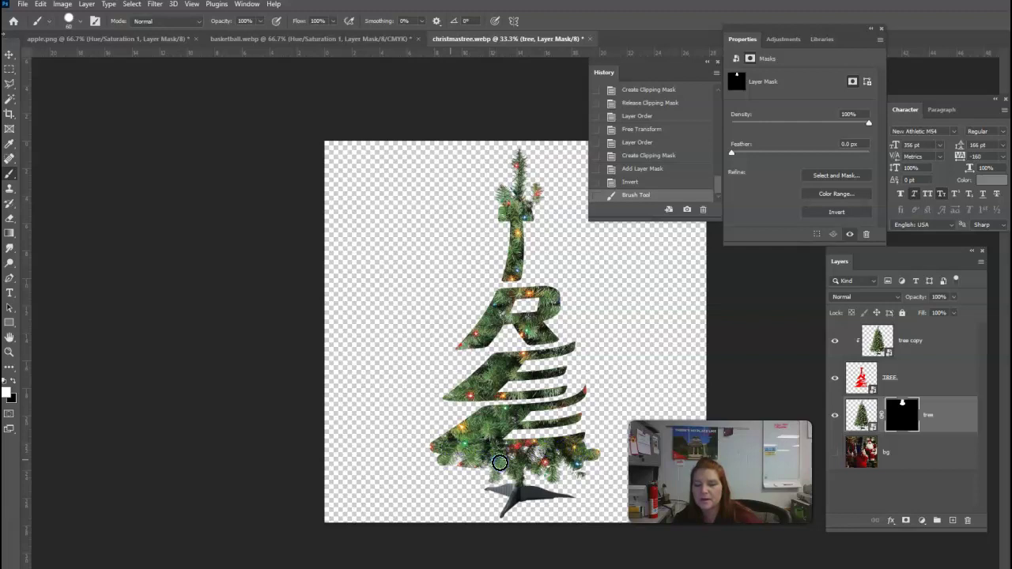
Step: Paint more white mask strokes to reveal branches at the lower left, around the R, and across the stripes
mouse_move(499, 462)
left_mouse_down()
mouse_move(440, 471)
mouse_move(491, 482)
left_mouse_up()
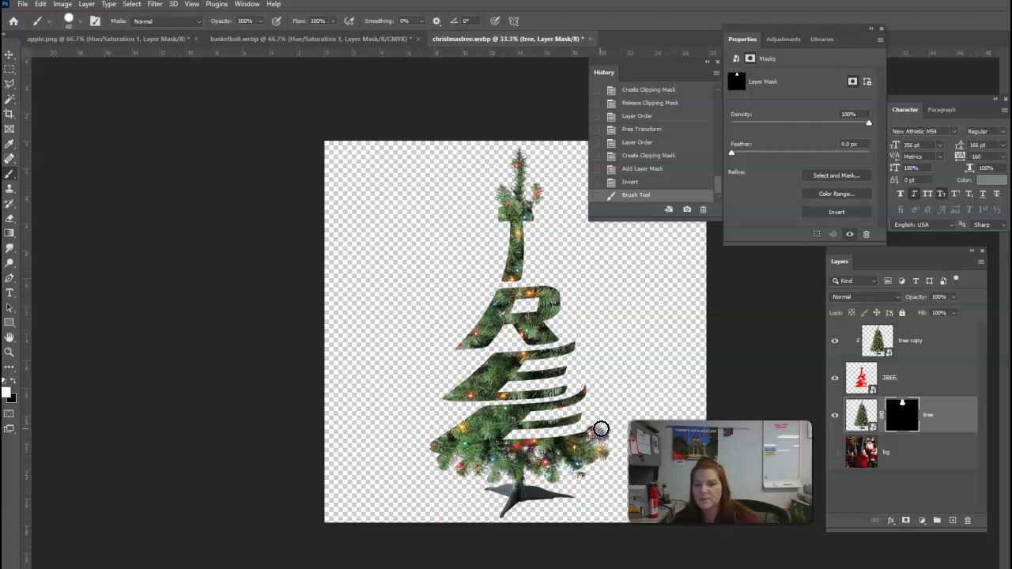
mouse_move(614, 439)
left_mouse_down()
mouse_move(633, 379)
mouse_move(616, 330)
mouse_move(513, 260)
mouse_move(509, 284)
left_mouse_up()
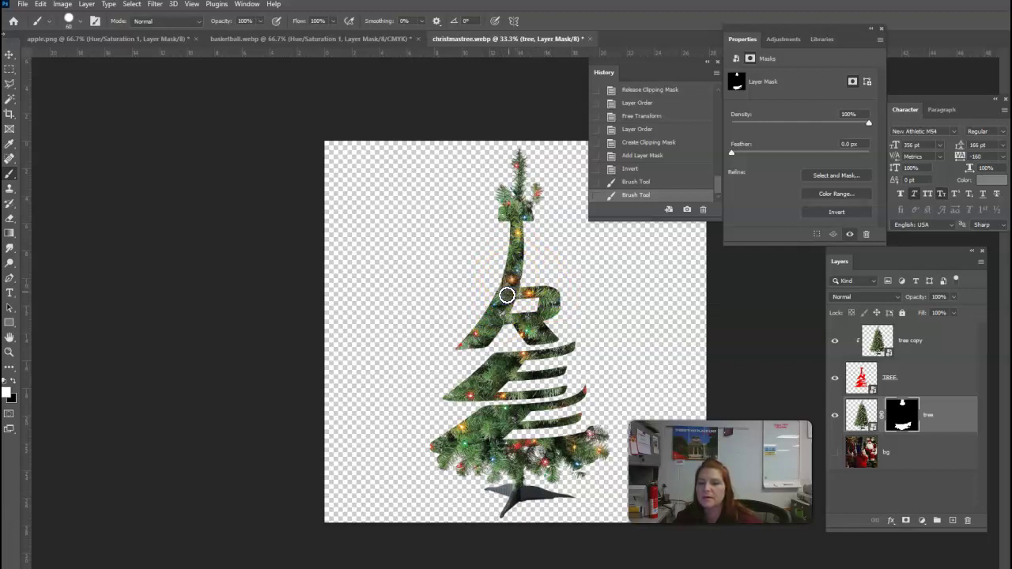
mouse_move(507, 295)
left_mouse_down()
mouse_move(472, 362)
mouse_move(449, 368)
mouse_move(535, 345)
left_mouse_up()
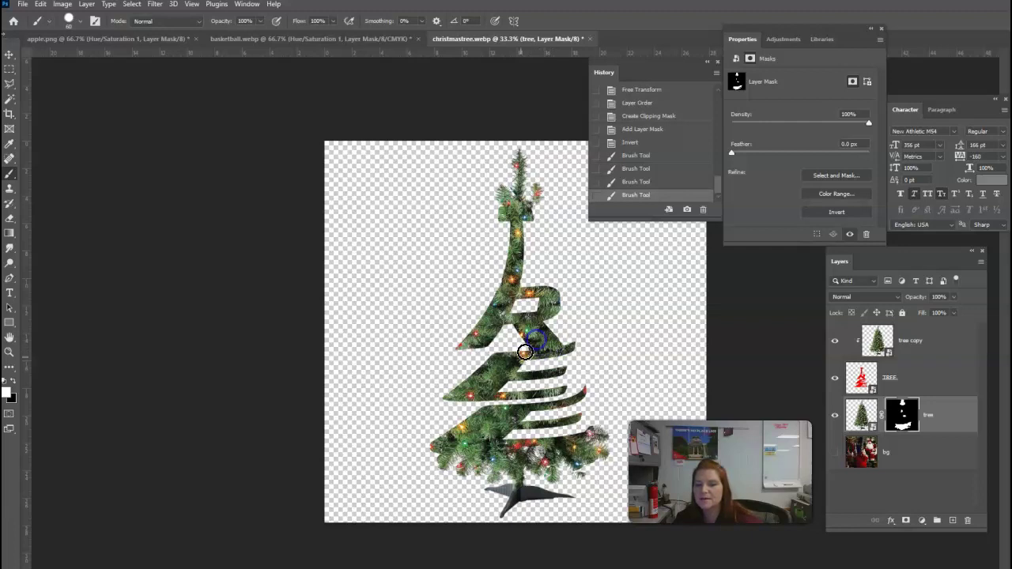
left_click_drag(462, 395, 510, 403)
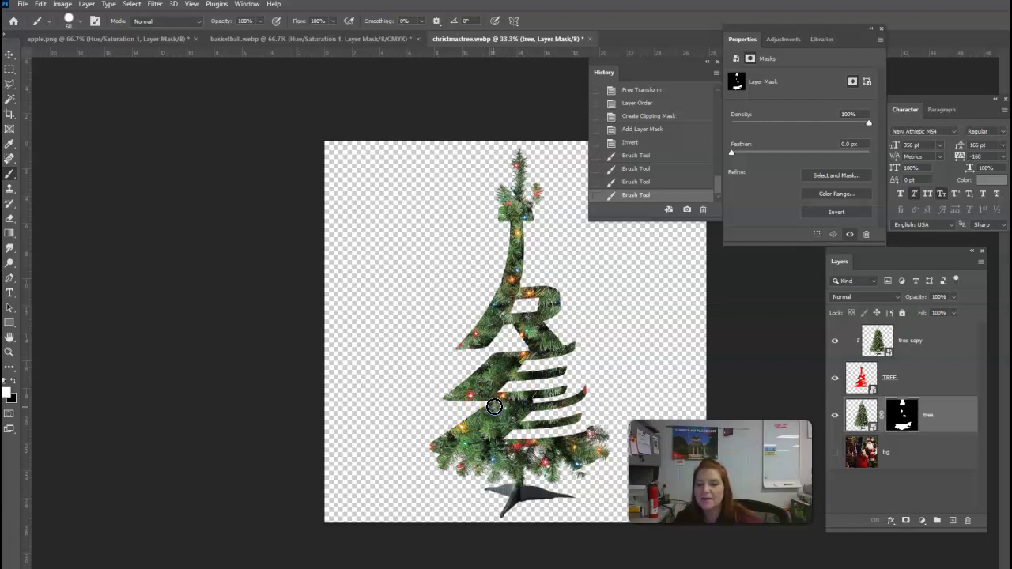
left_click(530, 400)
left_click_drag(525, 402, 702, 315)
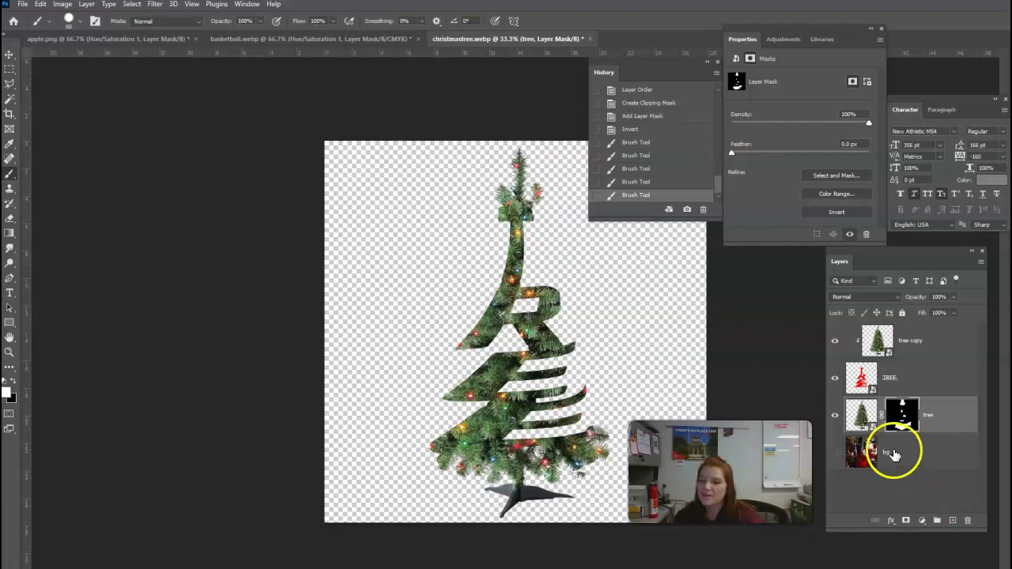
Step: Make the Santa bg layer visible behind the tree-filled TREE word
left_click(834, 452)
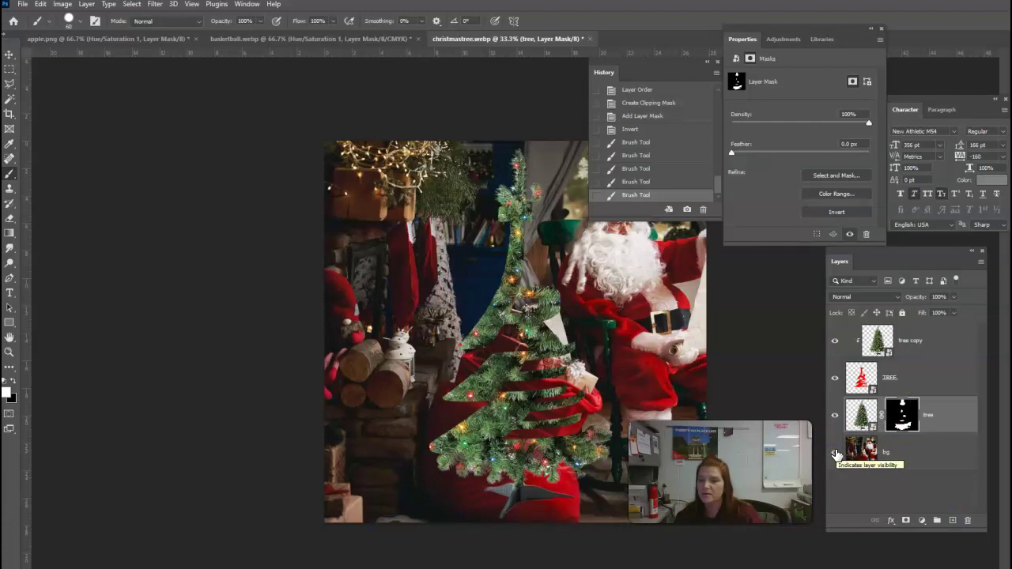
left_click(872, 452)
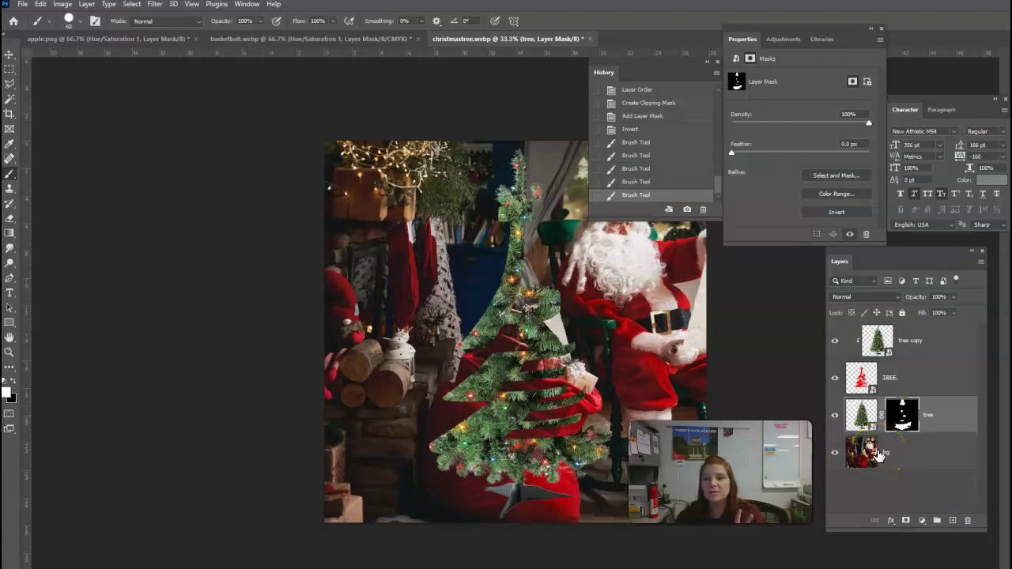
left_click(921, 521)
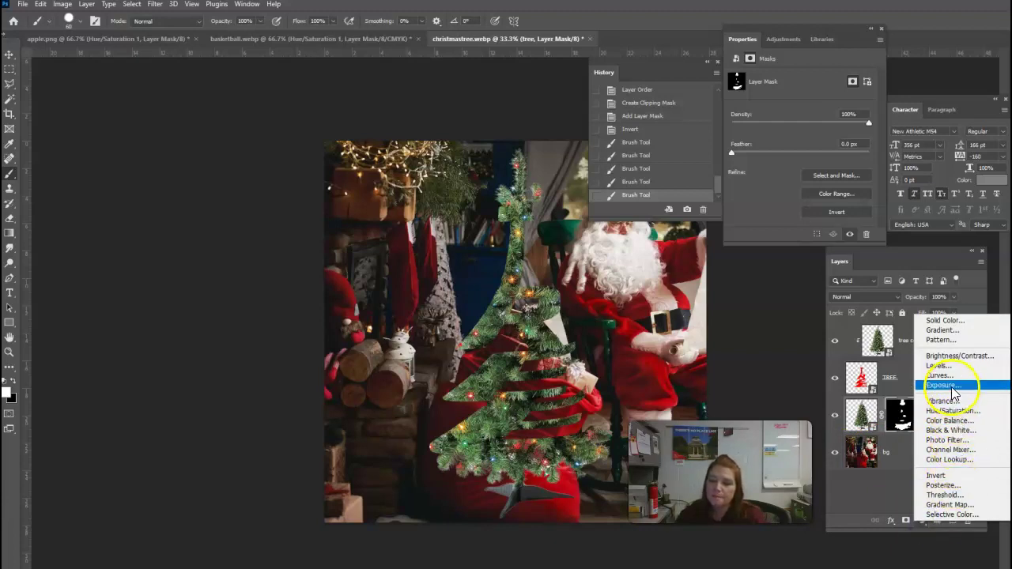
Step: Add an Exposure adjustment layer set to -5.33 to darken the background
left_click(940, 385)
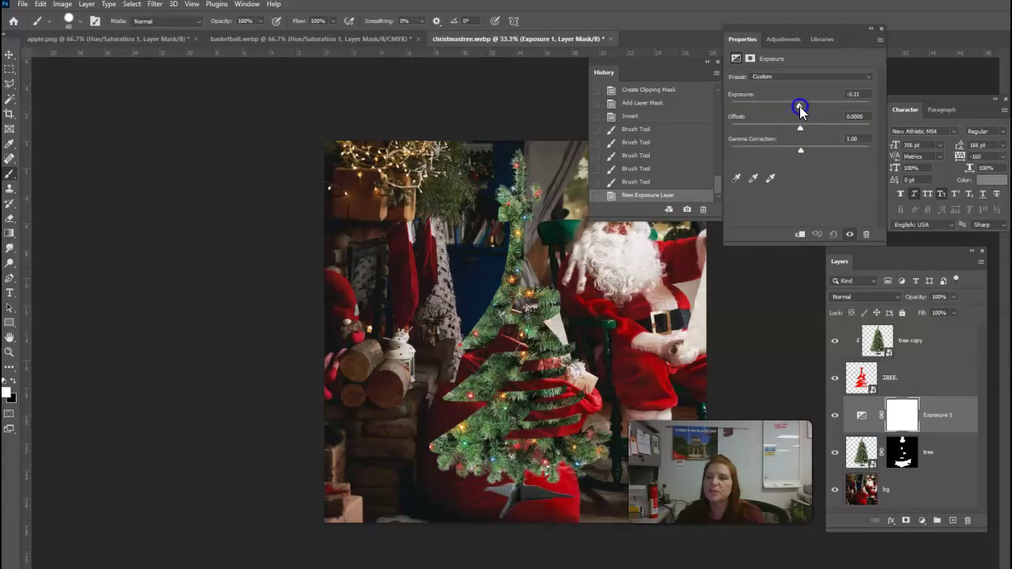
left_click_drag(799, 106, 756, 111)
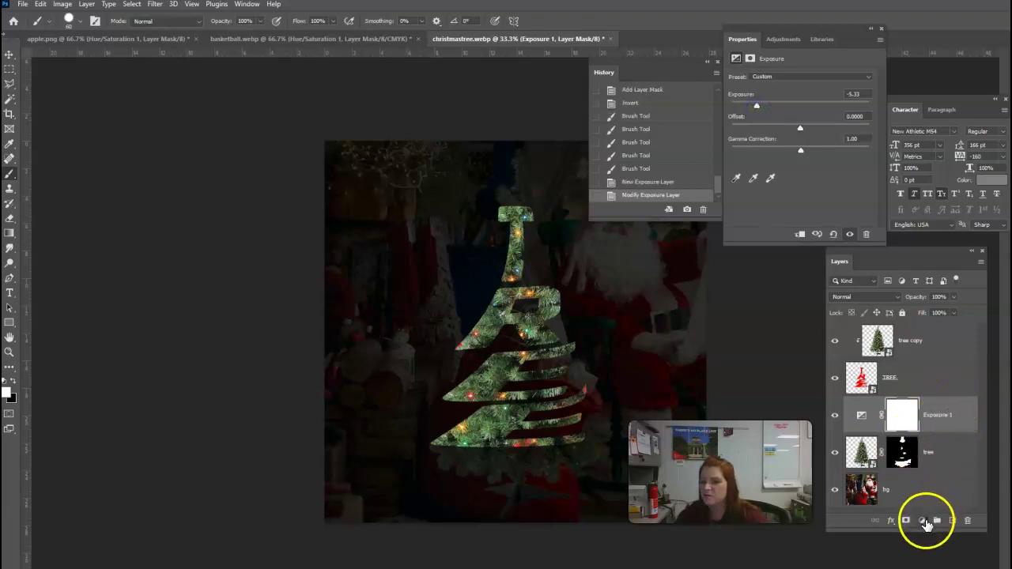
left_click(922, 521)
Step: Add a colorized Hue/Saturation layer with Hue 125, Saturation 41 and Lightness -27
left_click(936, 410)
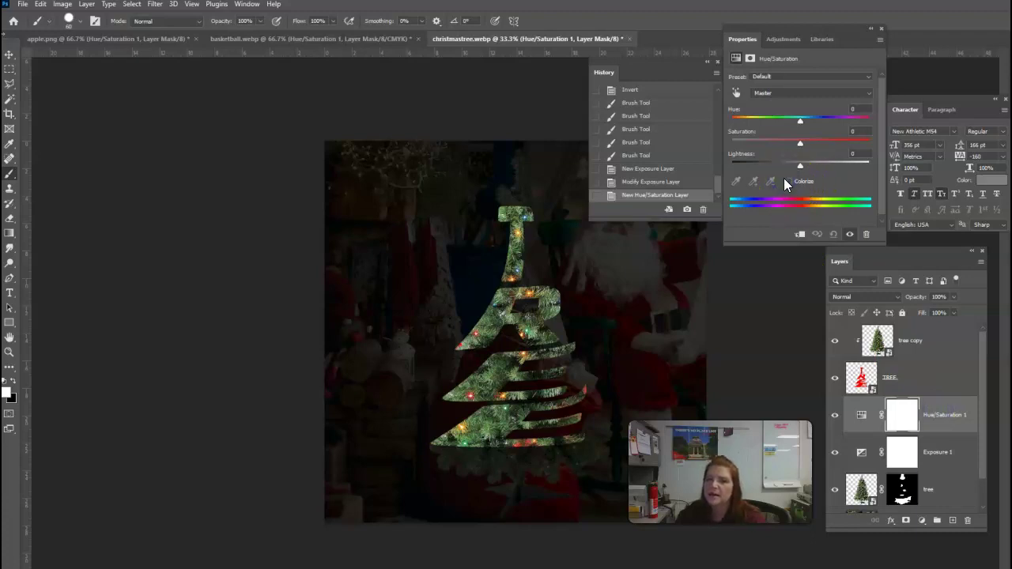
left_click(789, 180)
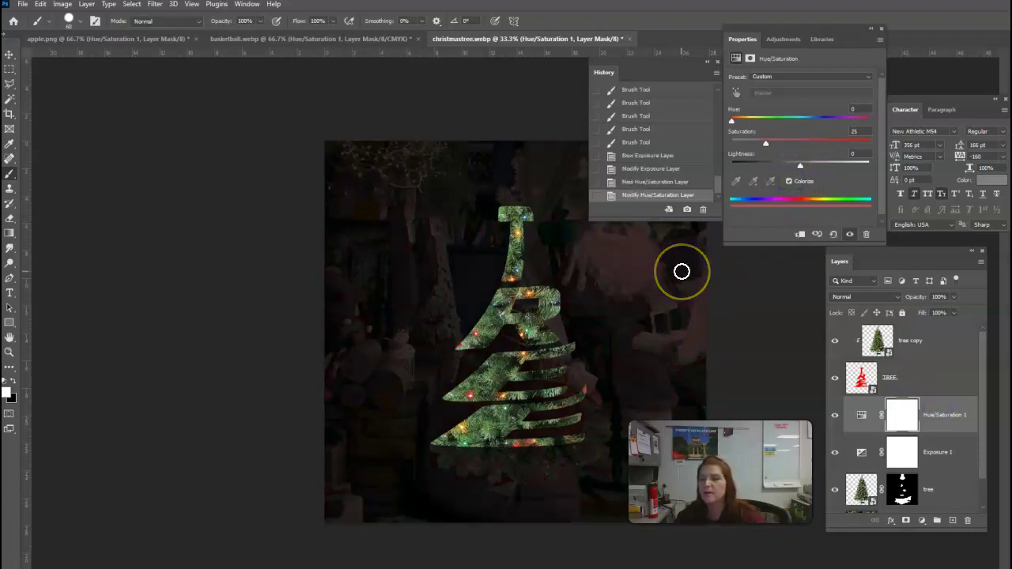
left_click_drag(732, 119, 785, 152)
left_click(789, 167)
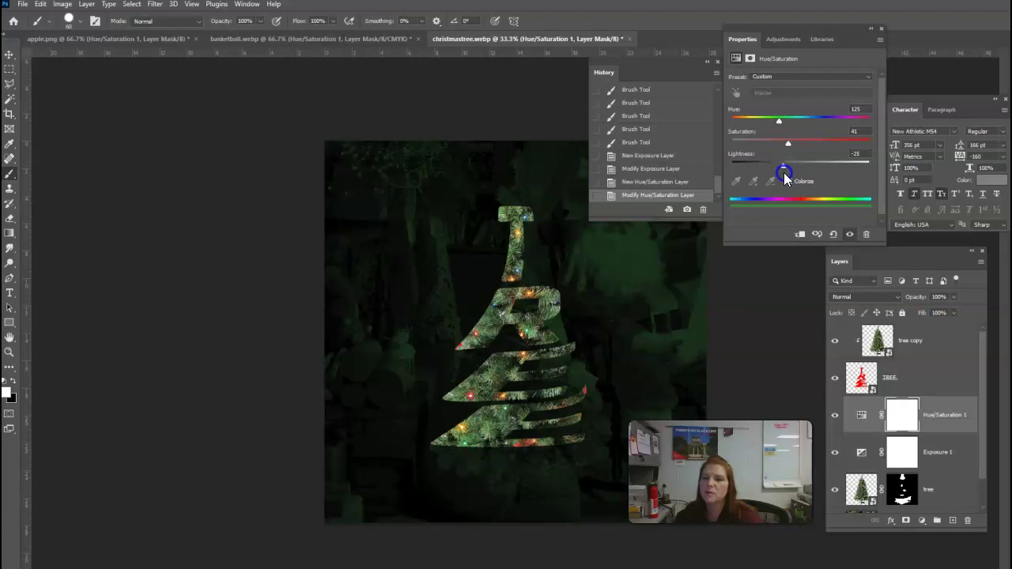
left_click_drag(784, 172, 780, 165)
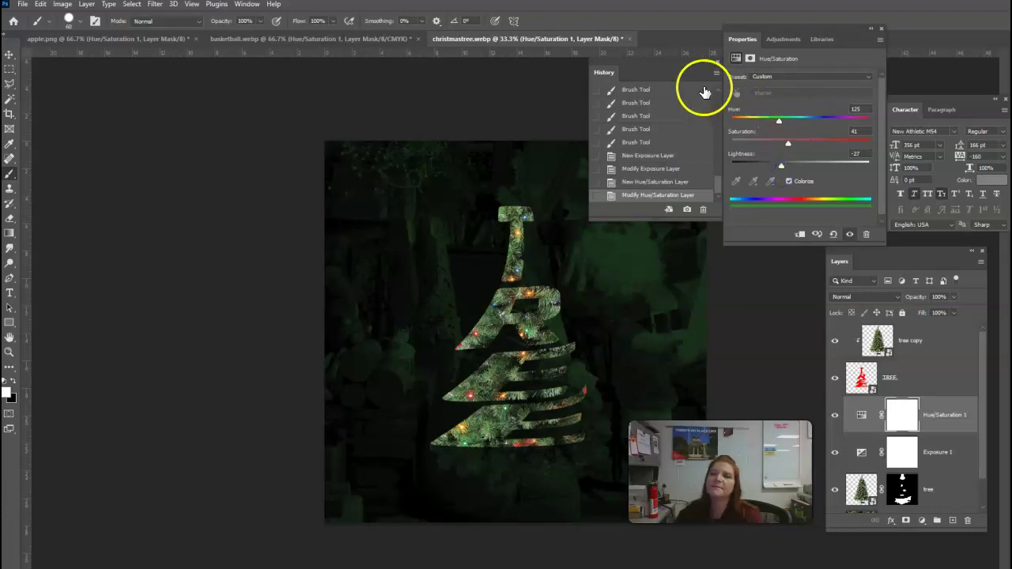
left_click_drag(671, 69, 691, 72)
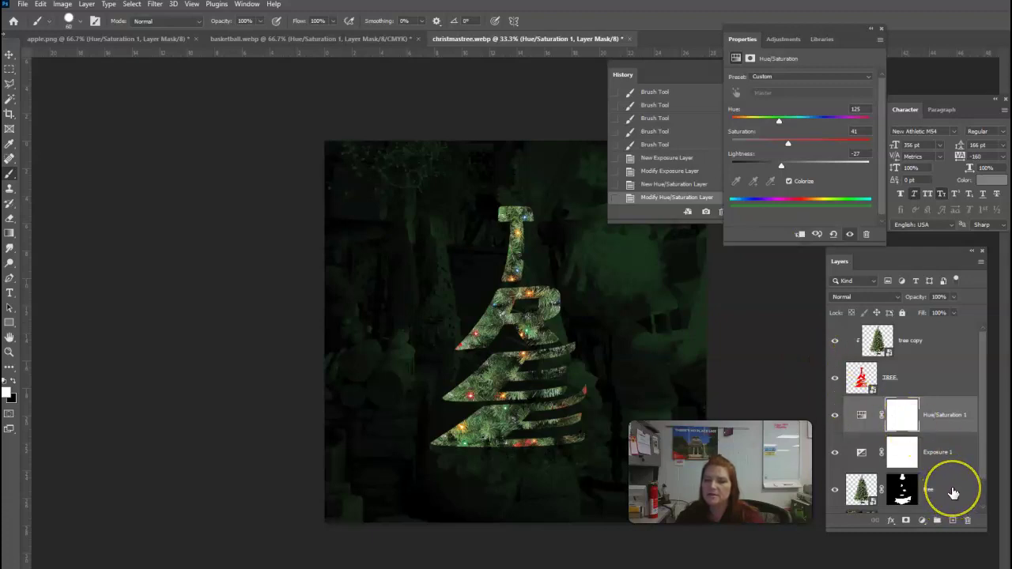
Step: Reorder the layers, duplicating one with Ctrl+J, so Exposure 1 and Hue/Saturation 1 sit below the tree layers
scroll(958, 497, "down", 1)
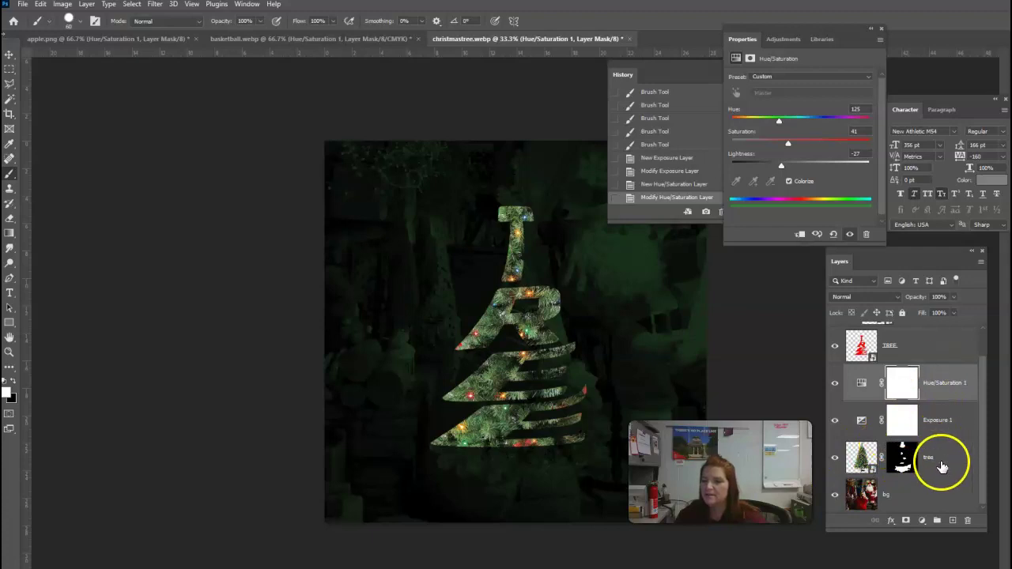
left_click_drag(946, 460, 946, 378)
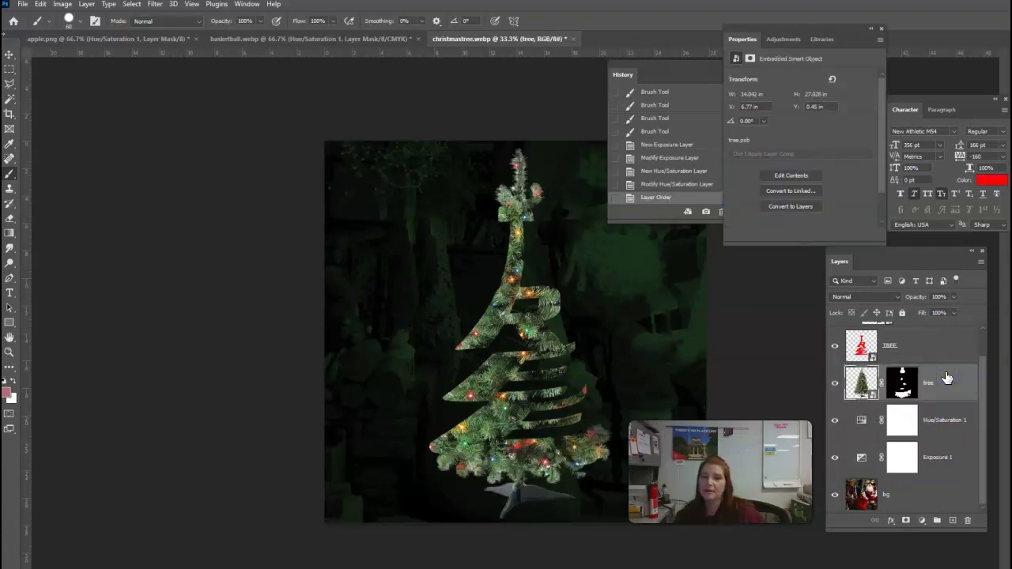
left_click_drag(900, 507, 870, 491)
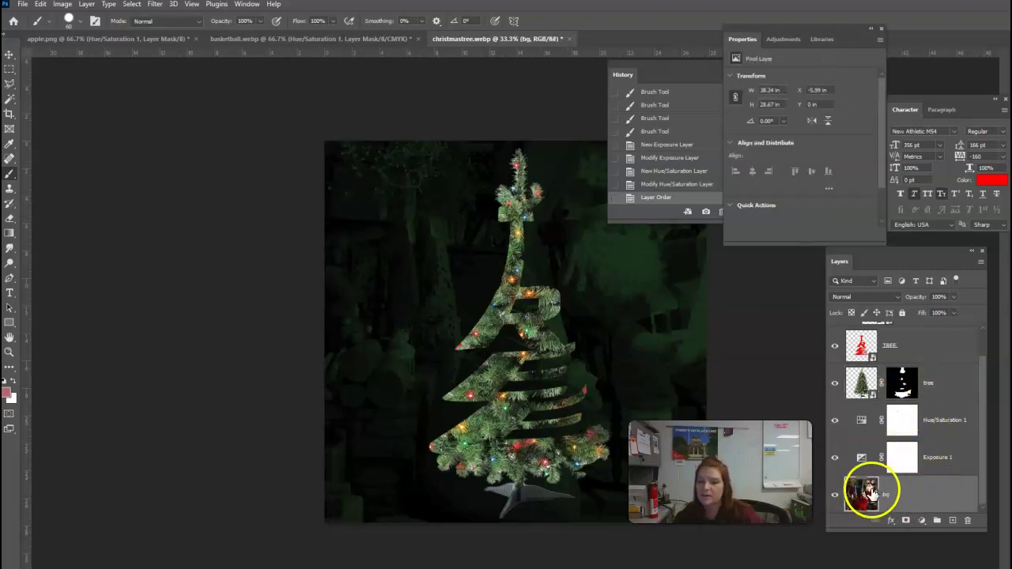
left_click(898, 402)
key("ctrl+j")
left_click_drag(910, 439, 891, 412)
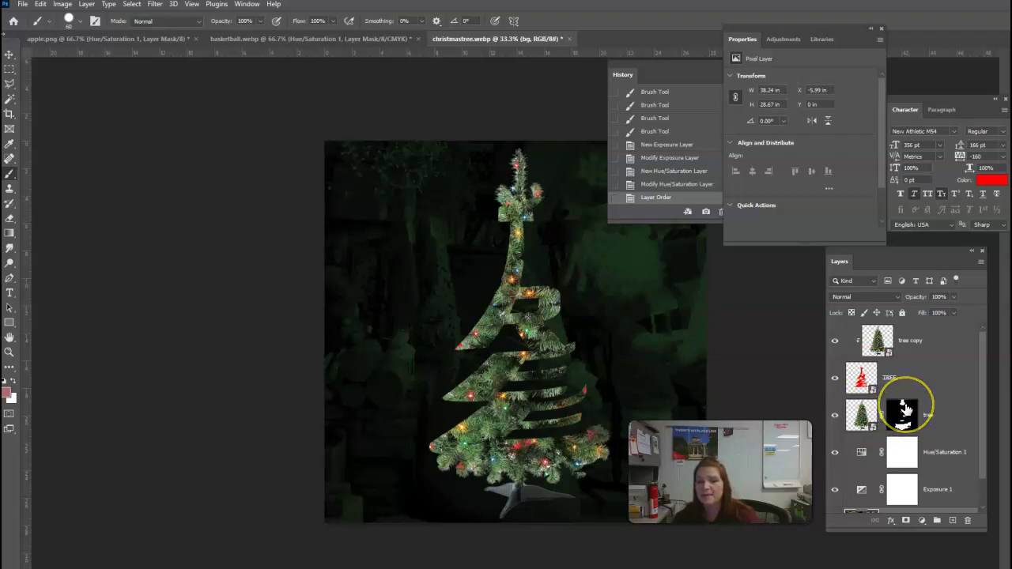
scroll(905, 410, "down", 1)
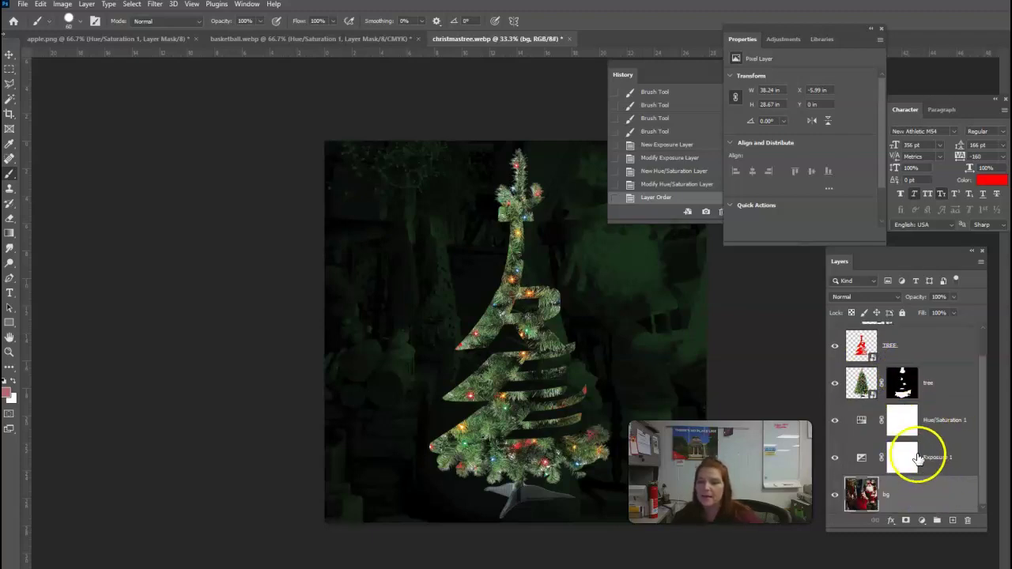
scroll(923, 449, "up", 1)
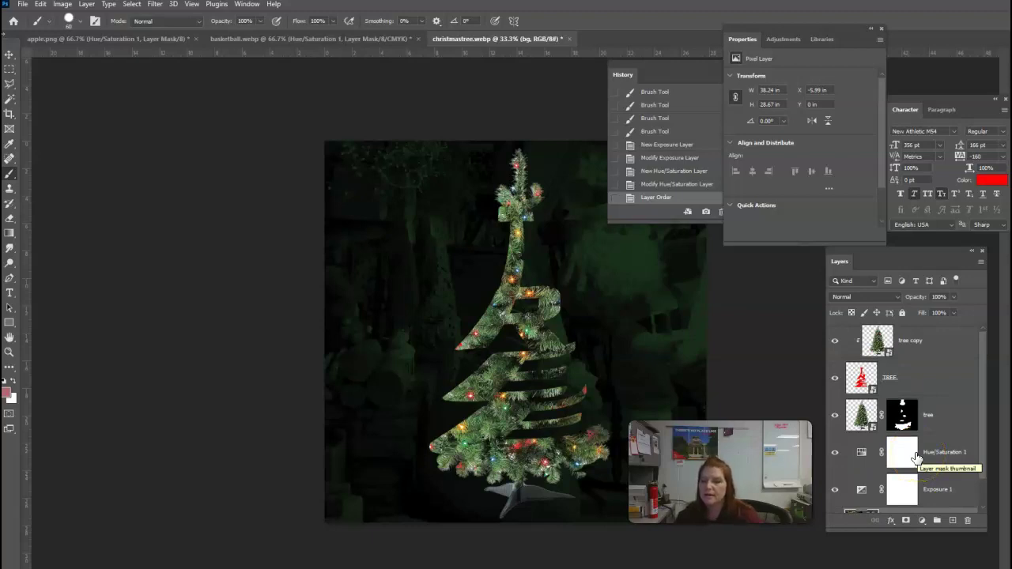
Step: Nudge and warp the TREE word, pulling its left and right sides outward along the tree
left_click(867, 380)
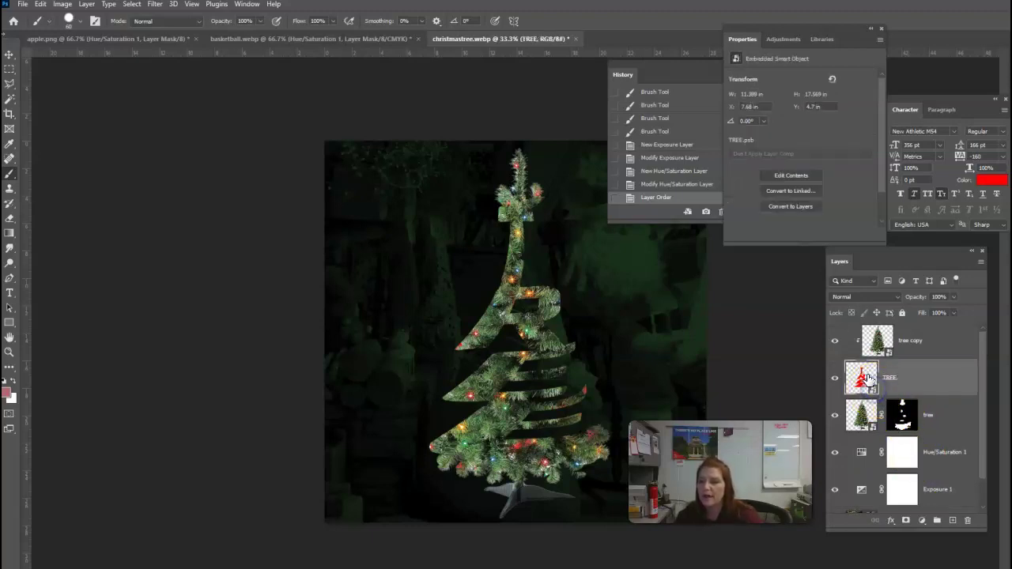
key("ctrl+t")
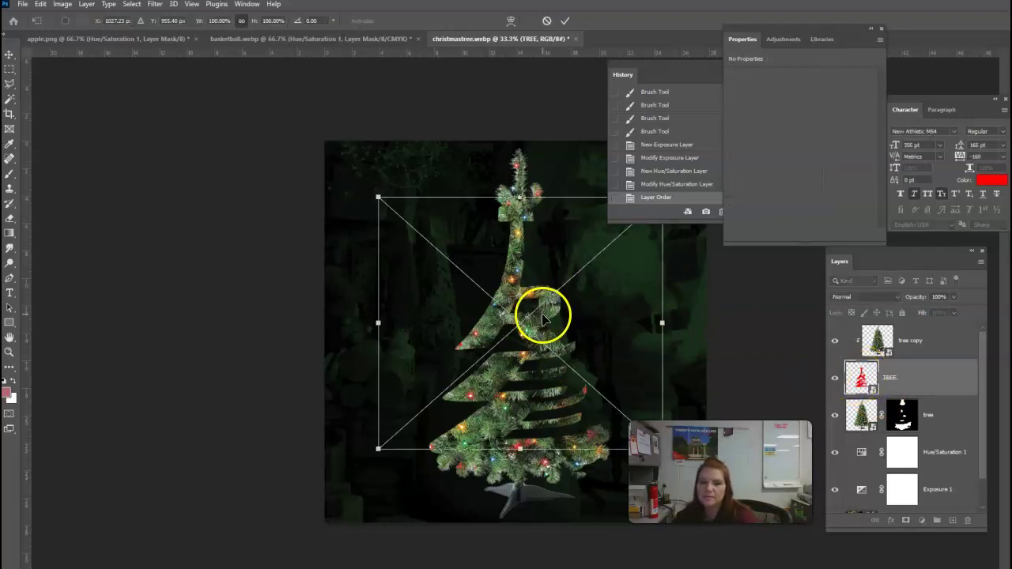
left_click_drag(538, 323, 544, 324)
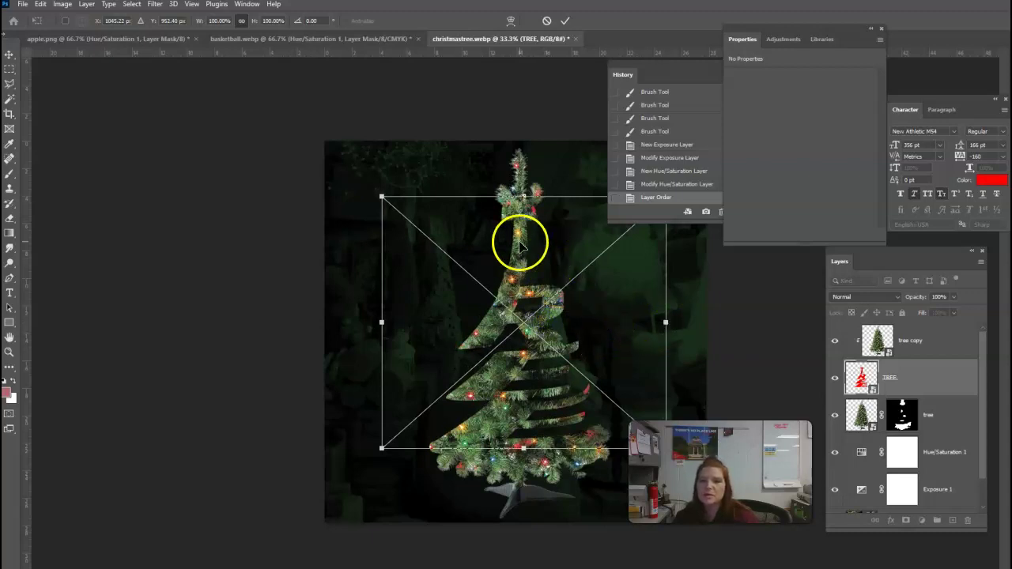
right_click(515, 297)
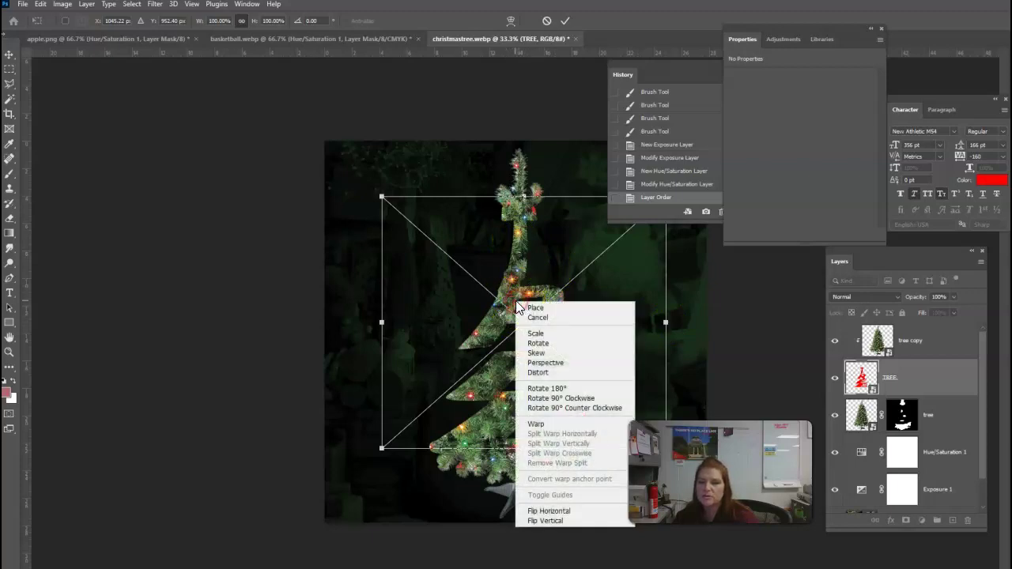
left_click(545, 421)
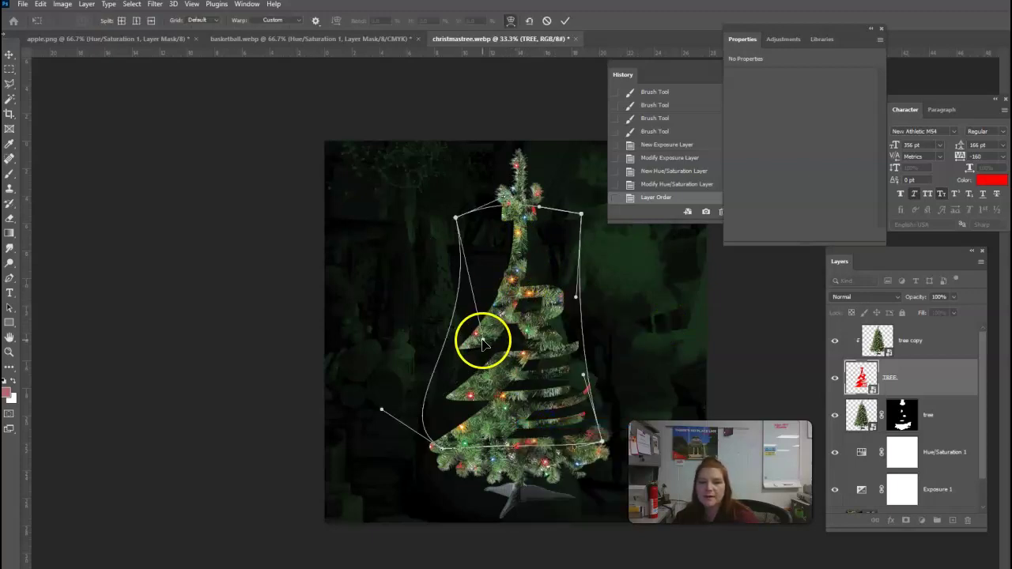
left_click_drag(480, 338, 459, 341)
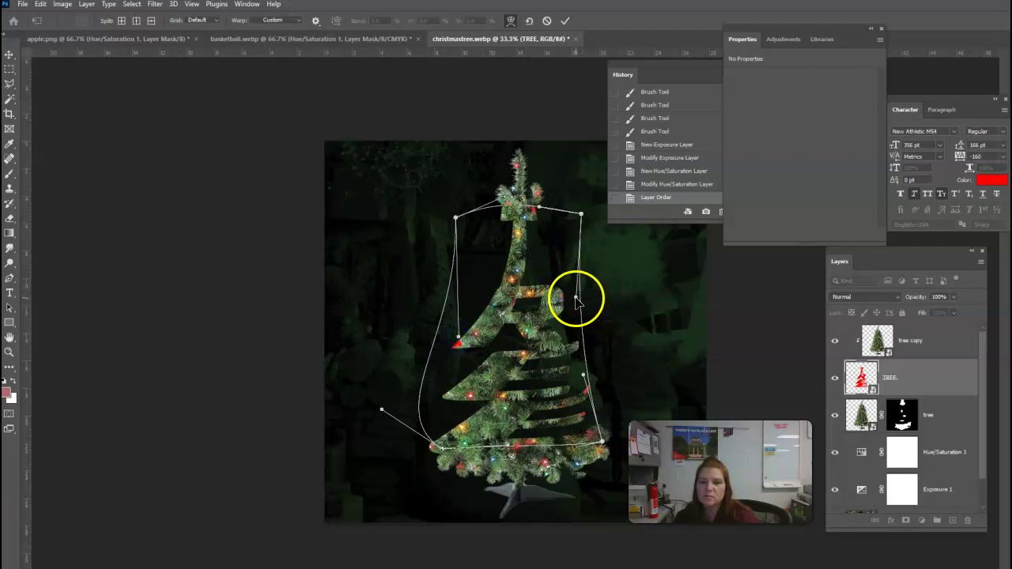
left_click_drag(577, 293, 587, 298)
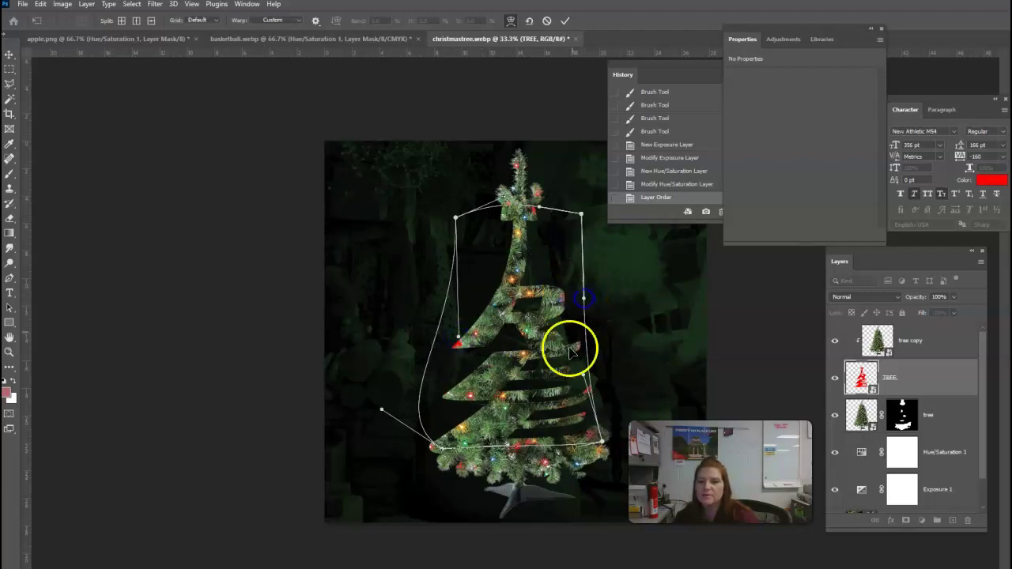
left_click(564, 21)
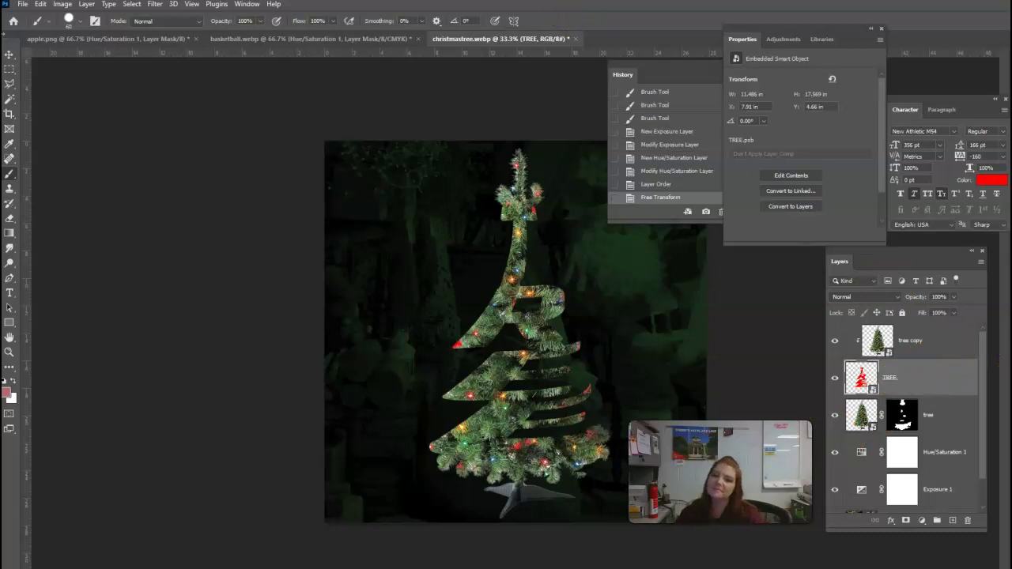
Step: Lower Exposure 1 to -9.67, then switch to the apple.png document
scroll(964, 469, "down", 1)
left_click(936, 457)
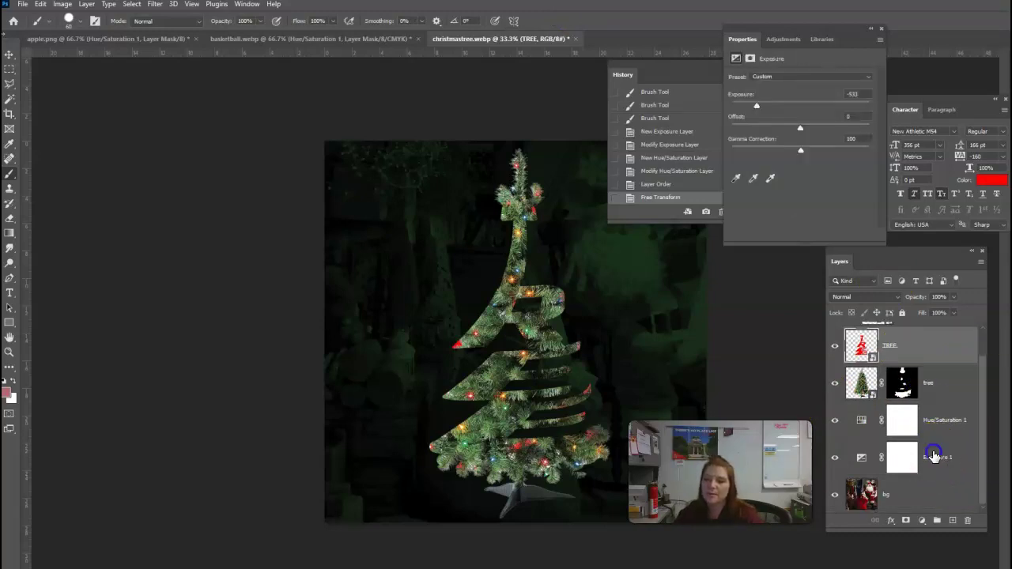
left_click_drag(756, 108, 749, 108)
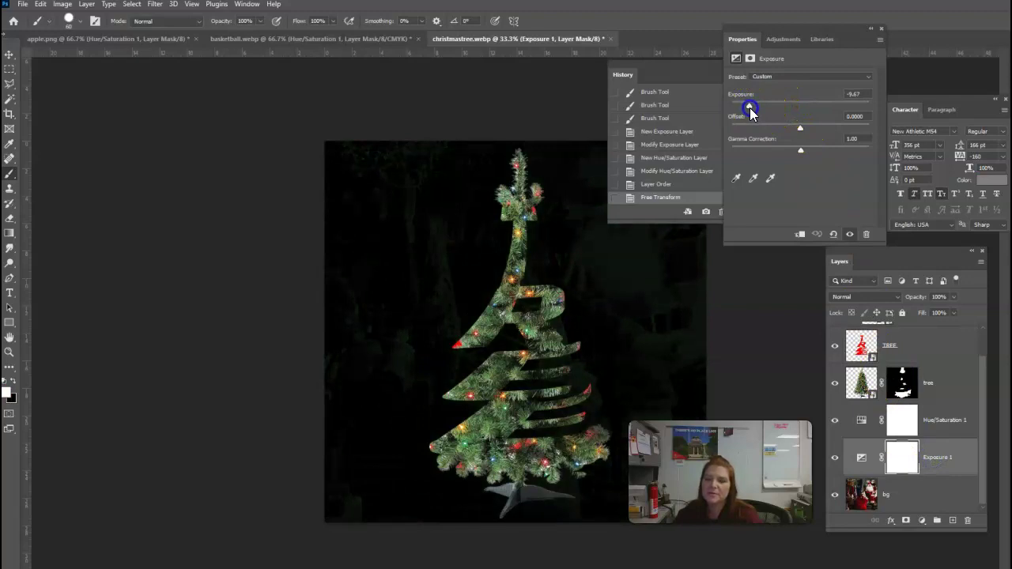
left_click(384, 40)
left_click(177, 41)
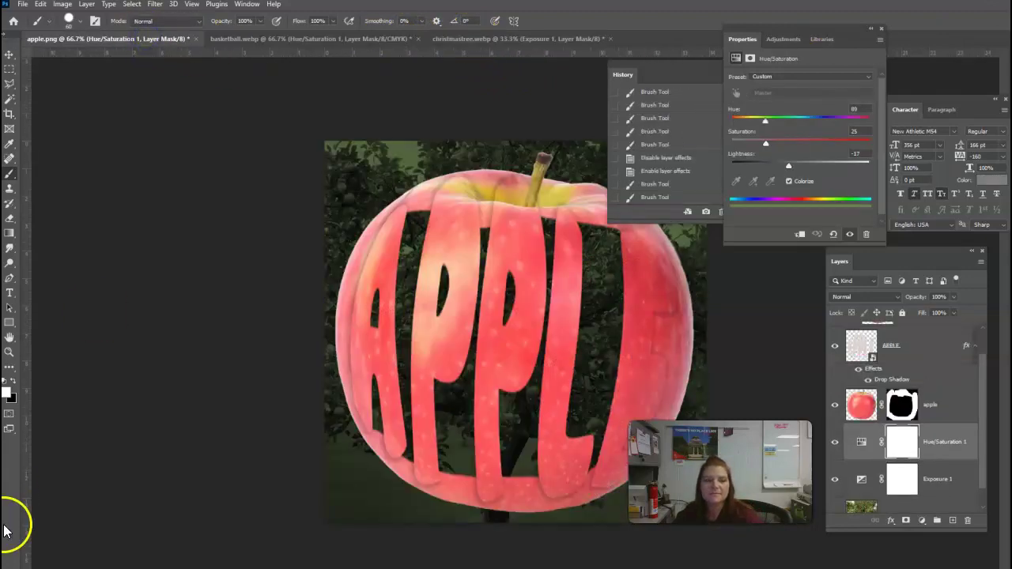